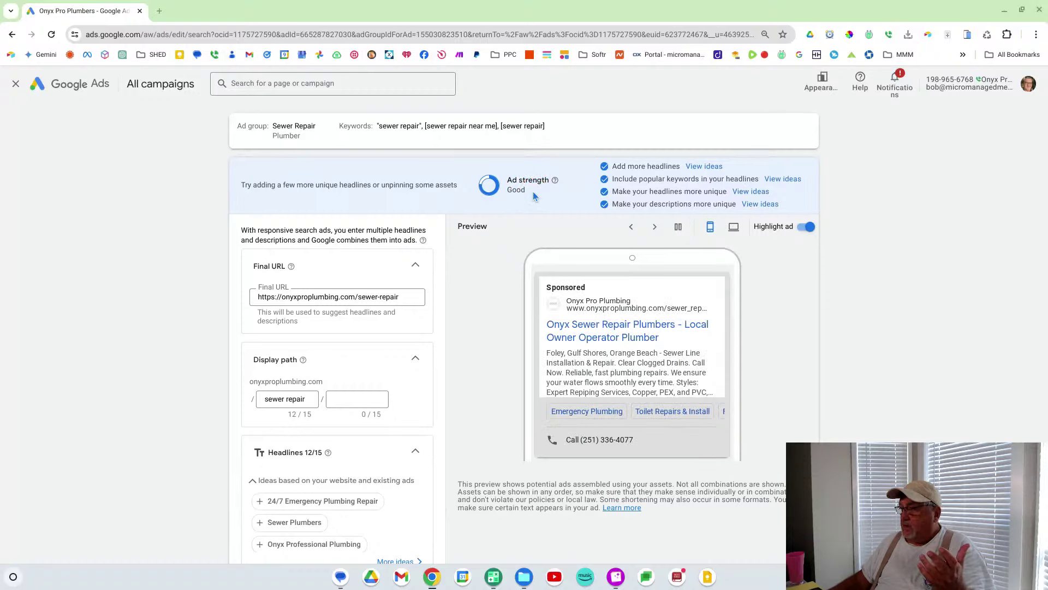
left_click(534, 193)
left_click(538, 196)
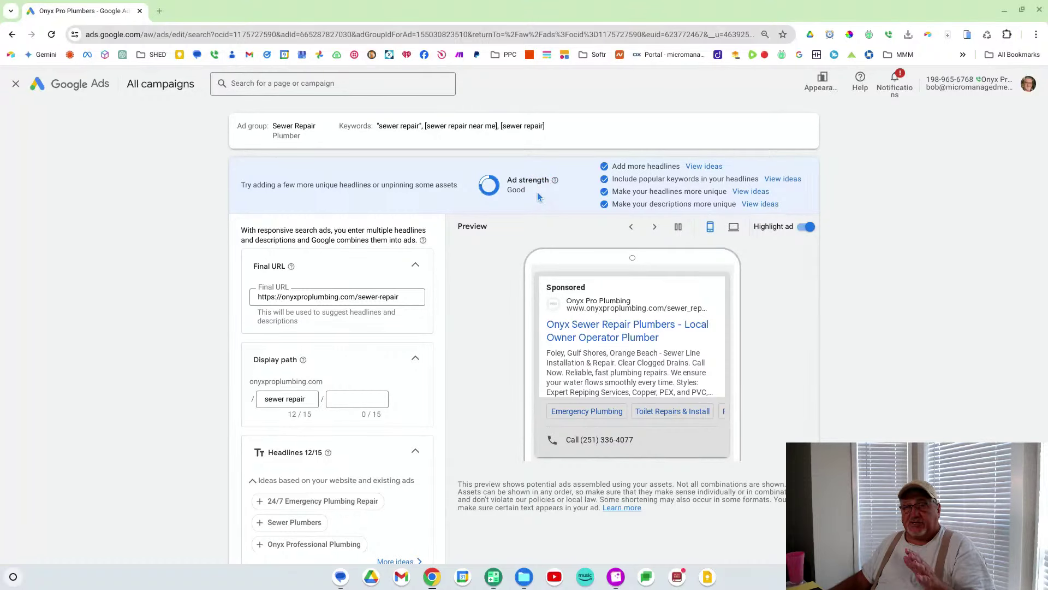
left_click(540, 193)
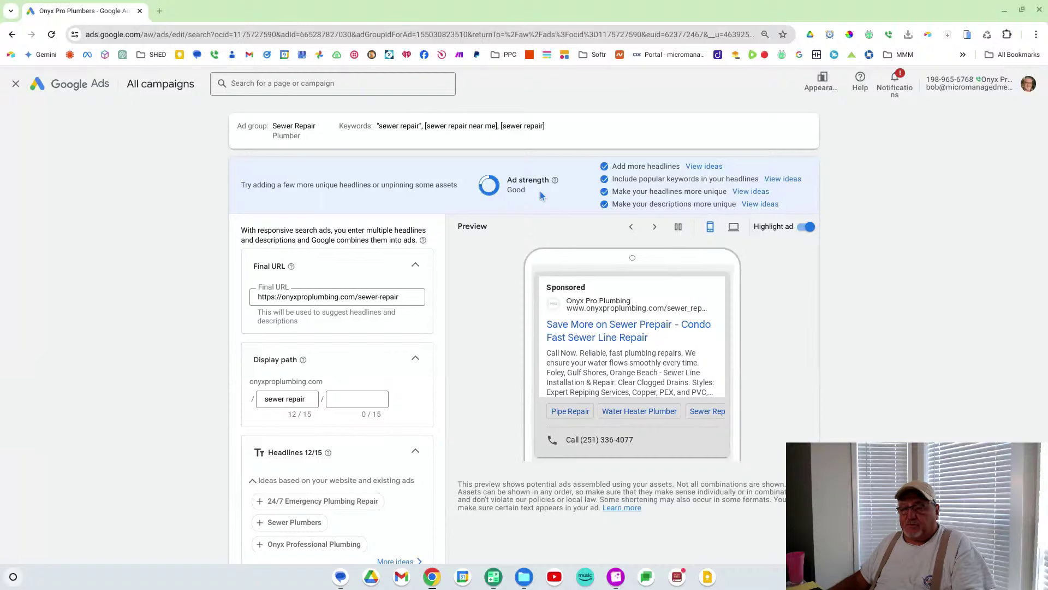
left_click(519, 226)
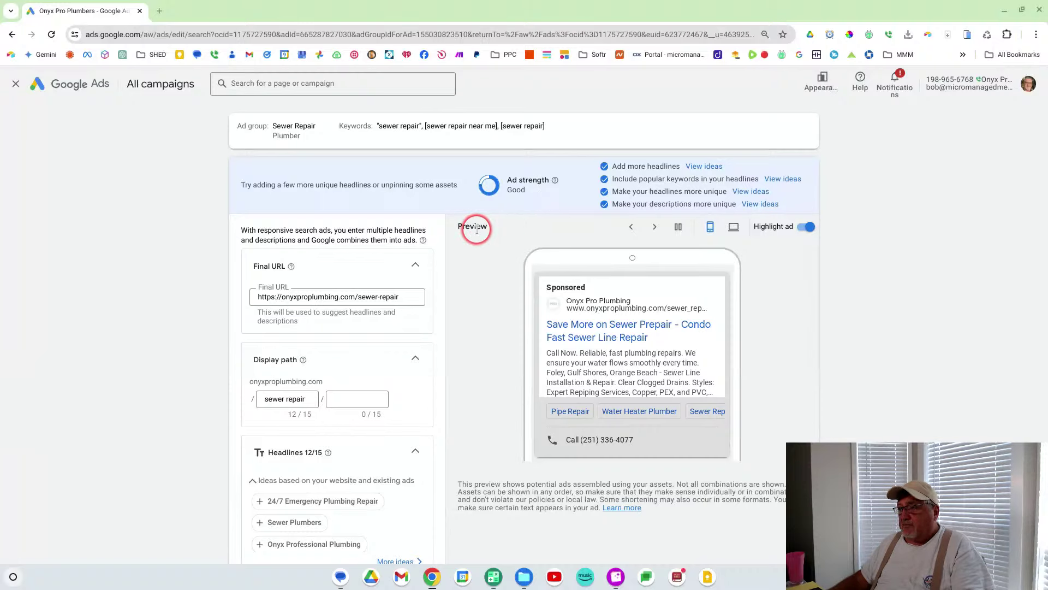
scroll(475, 251, "down", 1)
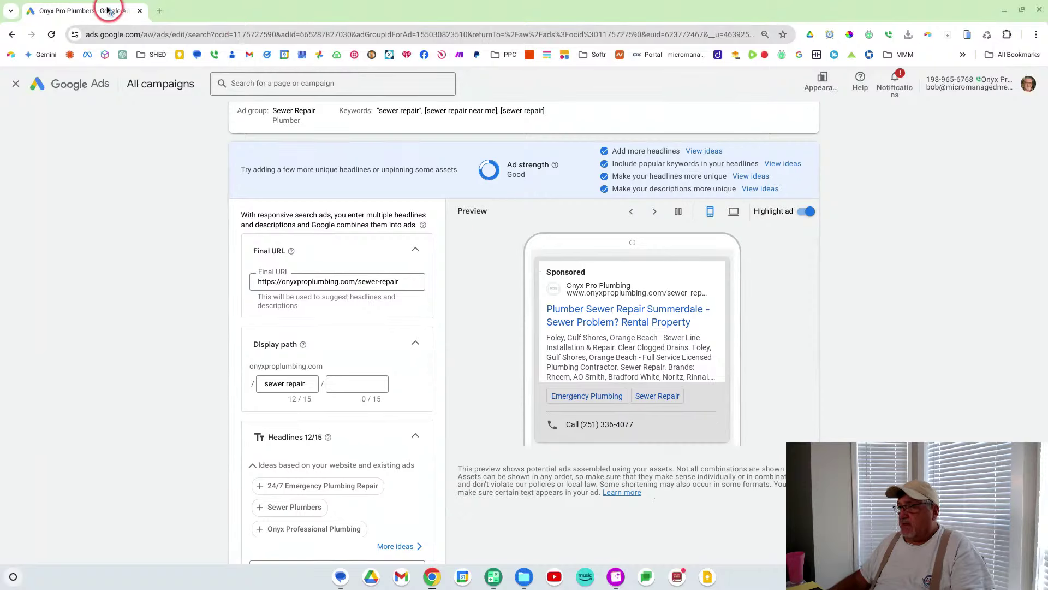
left_click_drag(107, 10, 48, 36)
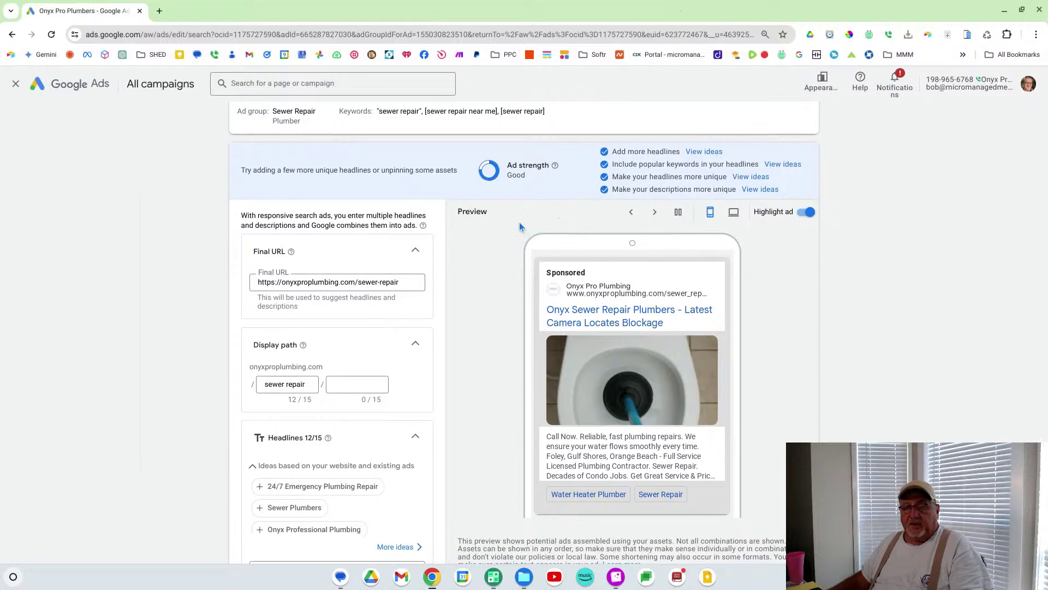
left_click(519, 216)
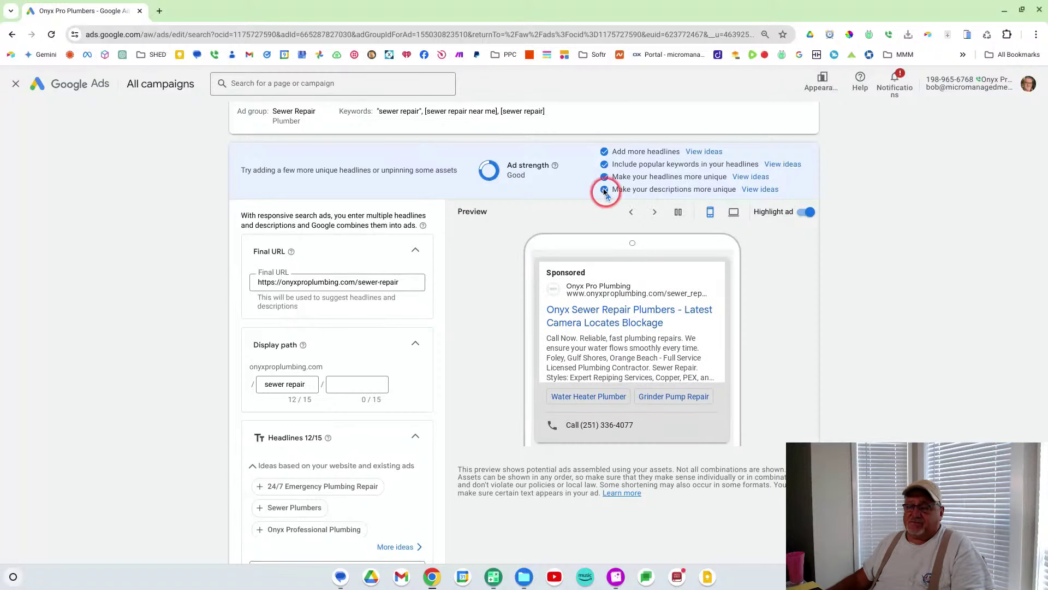
left_click(399, 281)
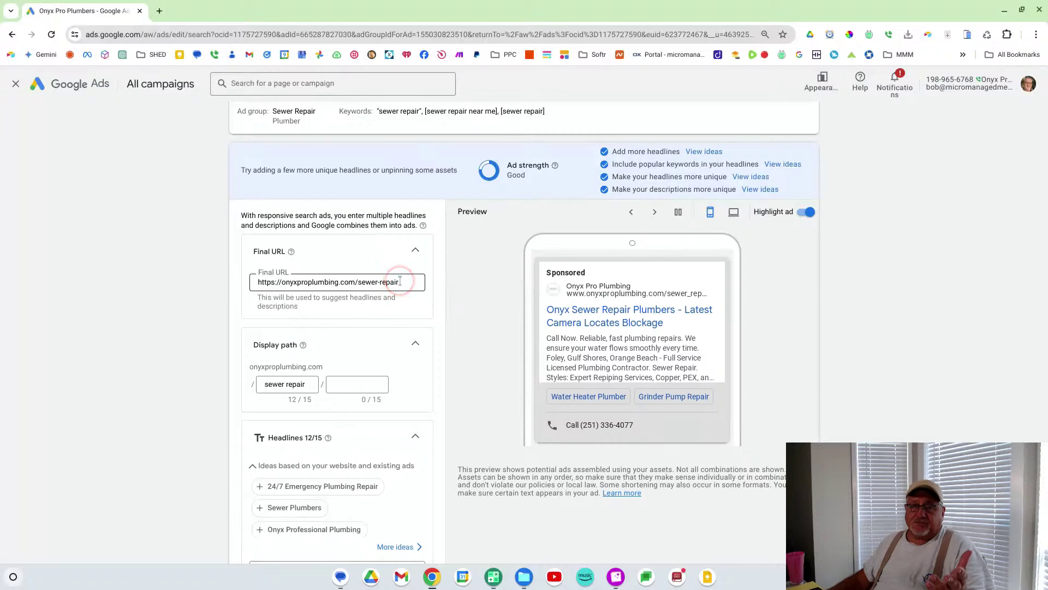
left_click(402, 281)
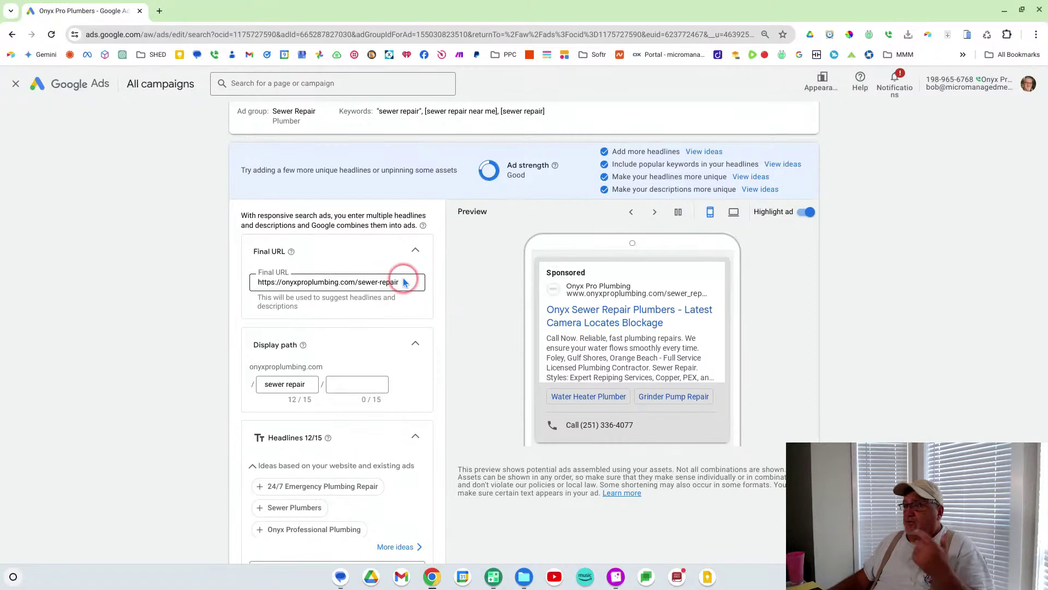
left_click(456, 306)
left_click(484, 319)
left_click(484, 310)
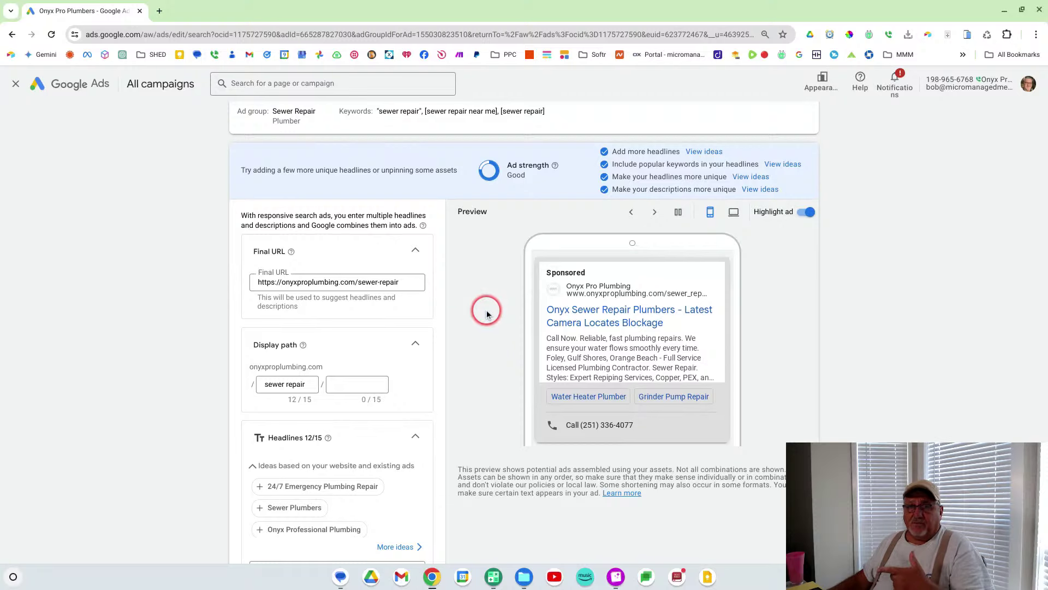
left_click(487, 309)
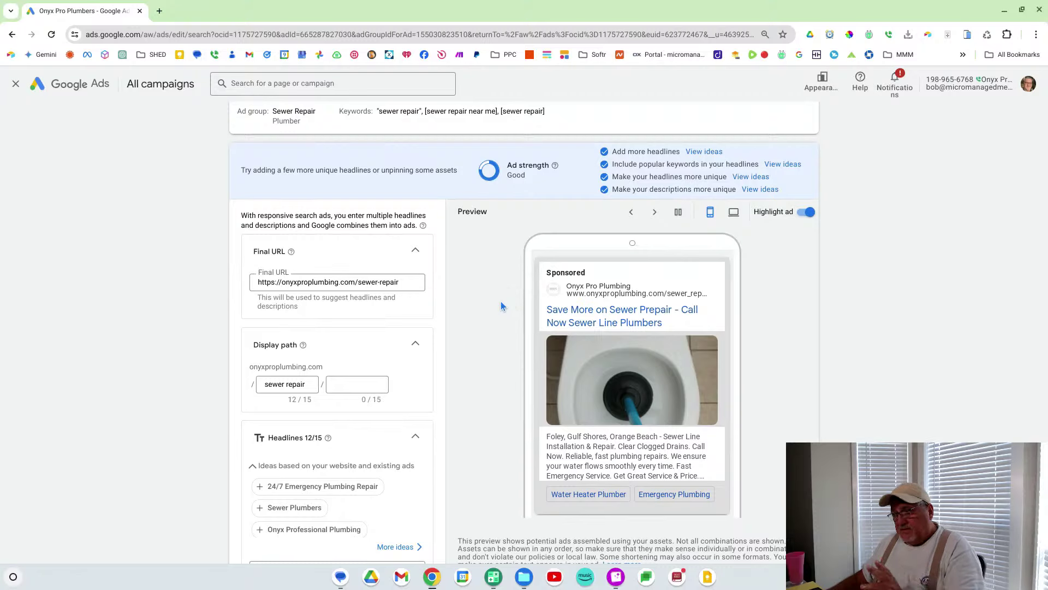
left_click(496, 293)
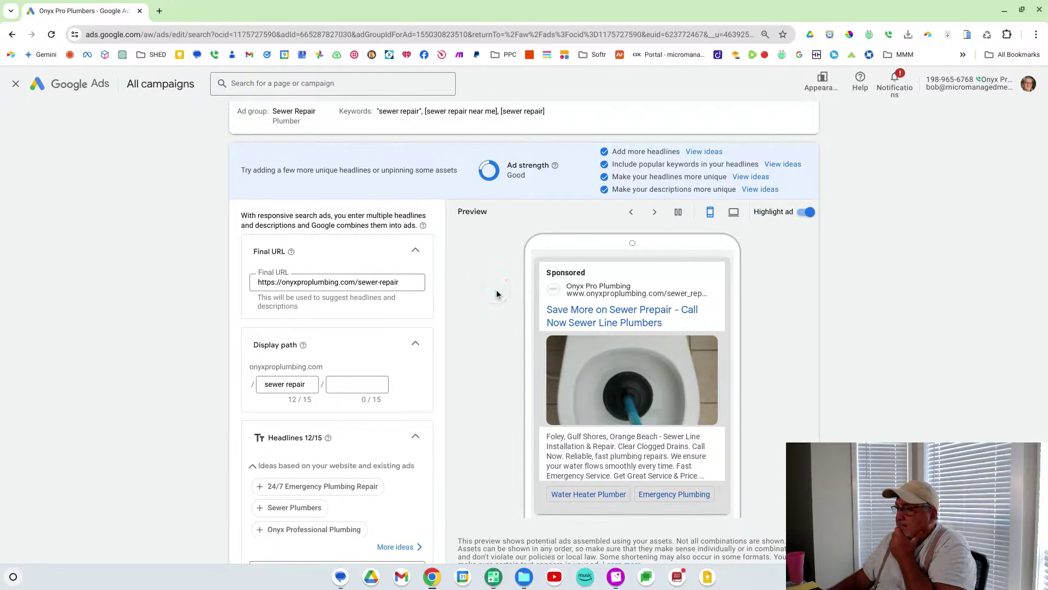
left_click(484, 313)
Step: Change the fourth headline of the sewer repair ad to "Call Onyx Sewer Line Plumbers"
scroll(485, 315, "down", 1)
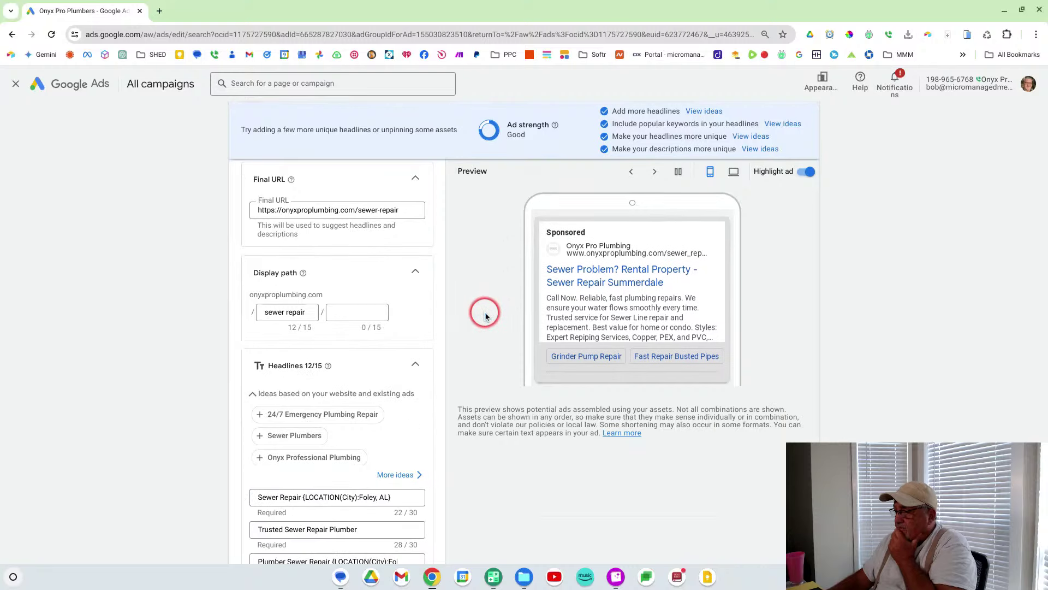
scroll(485, 314, "down", 1)
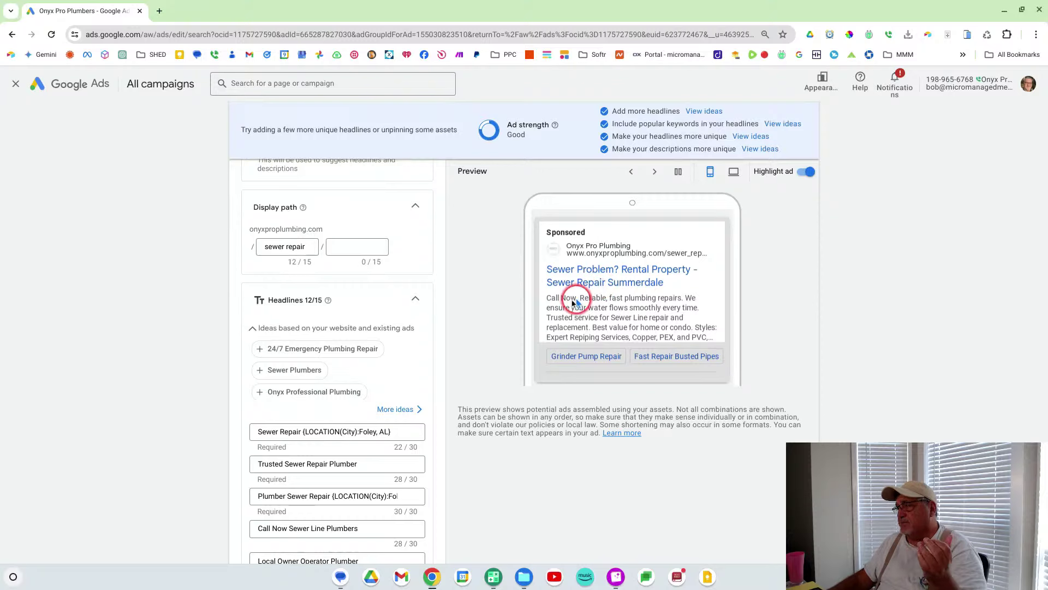
left_click(646, 282)
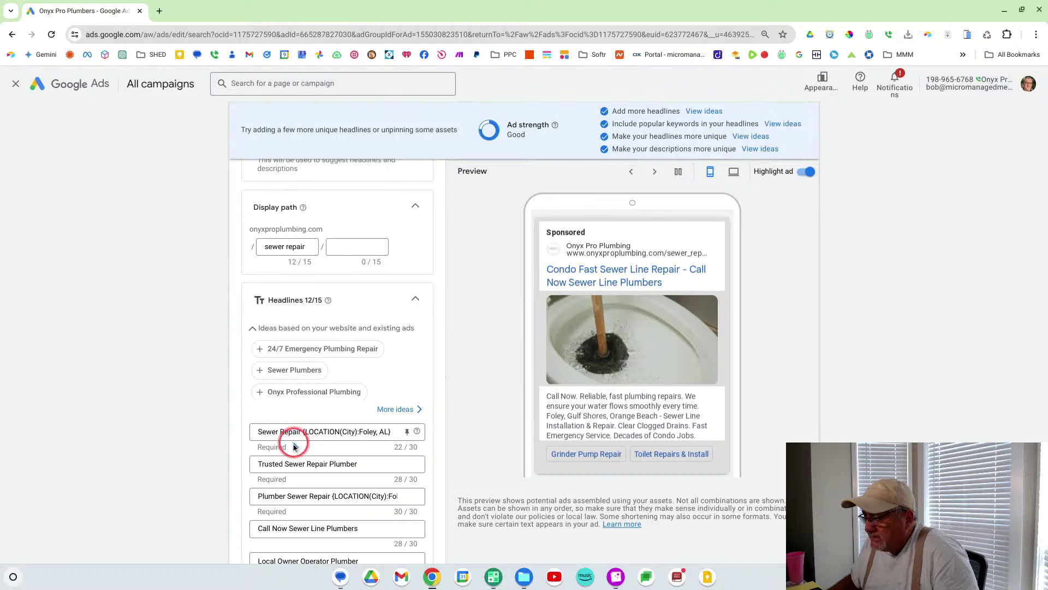
scroll(304, 431, "down", 2)
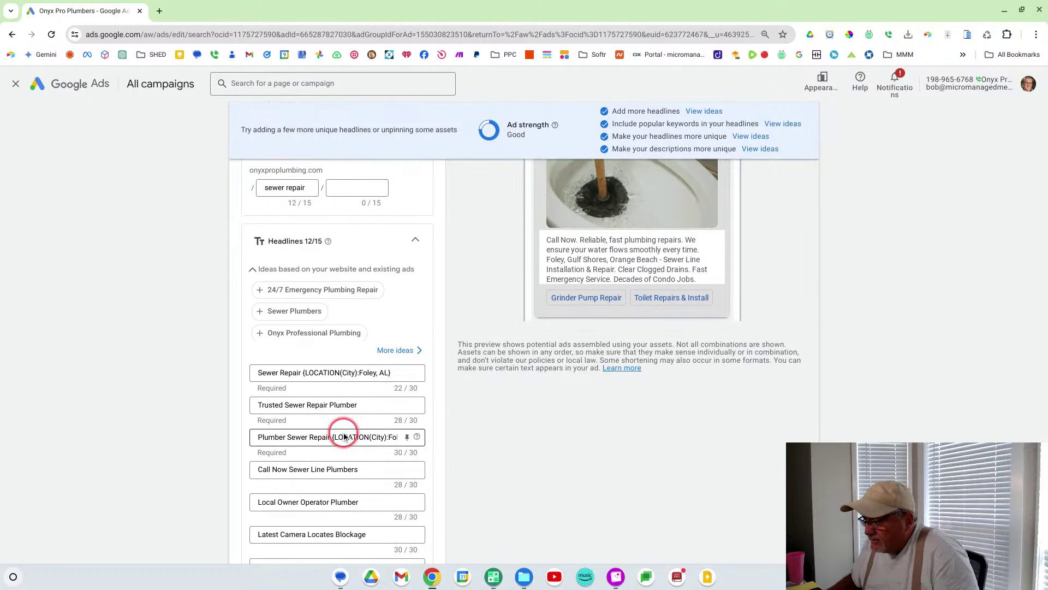
scroll(344, 435, "down", 2)
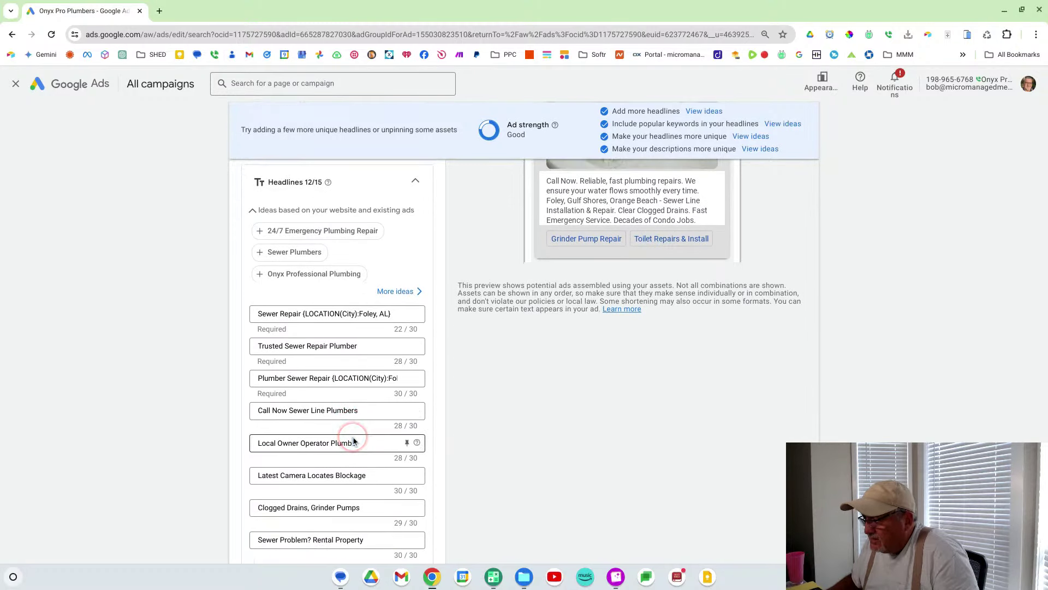
left_click(275, 410)
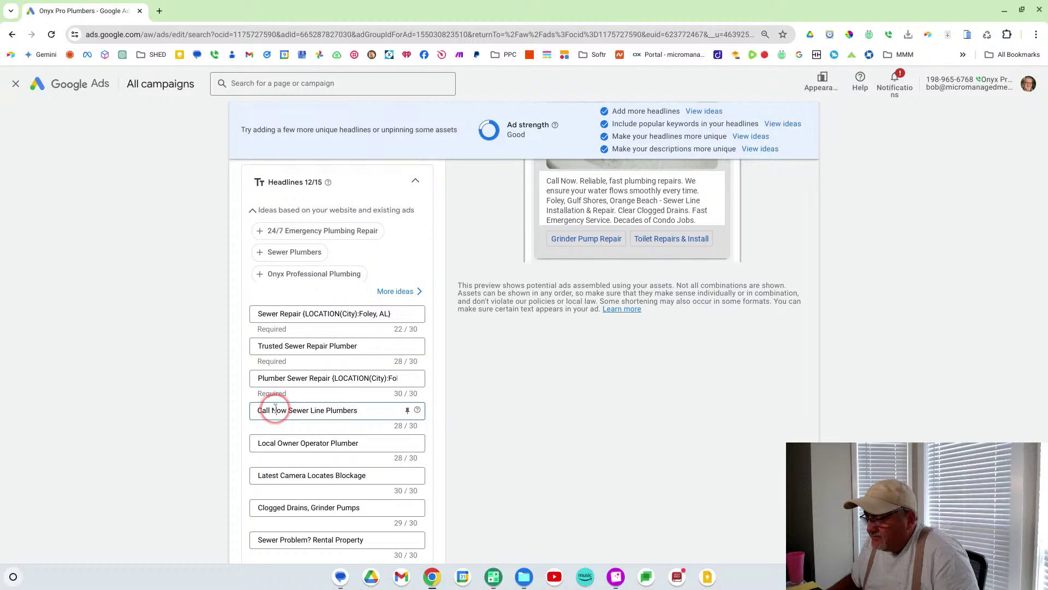
double_click(272, 408)
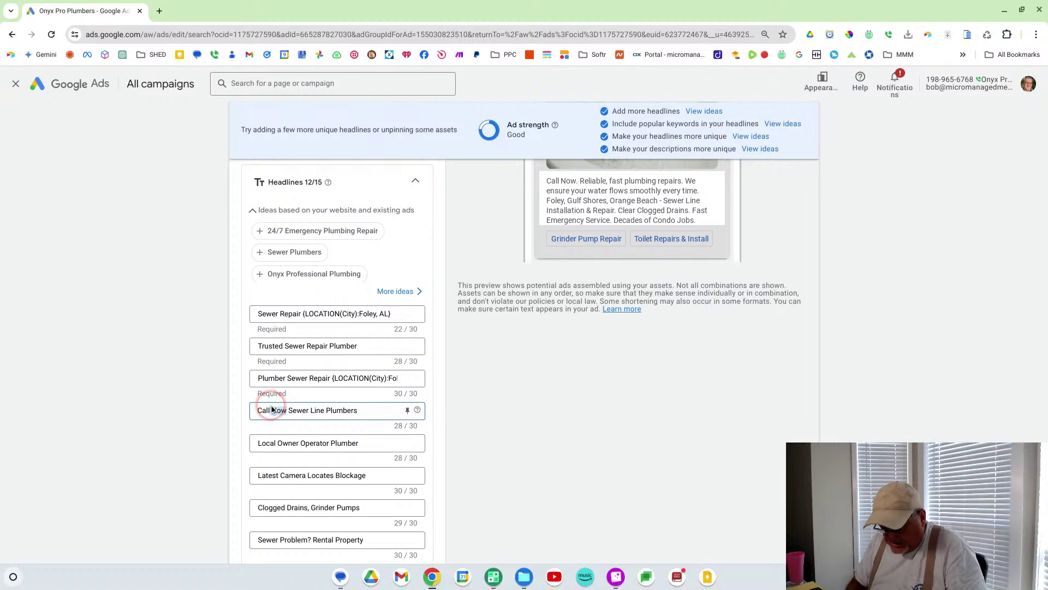
type("On")
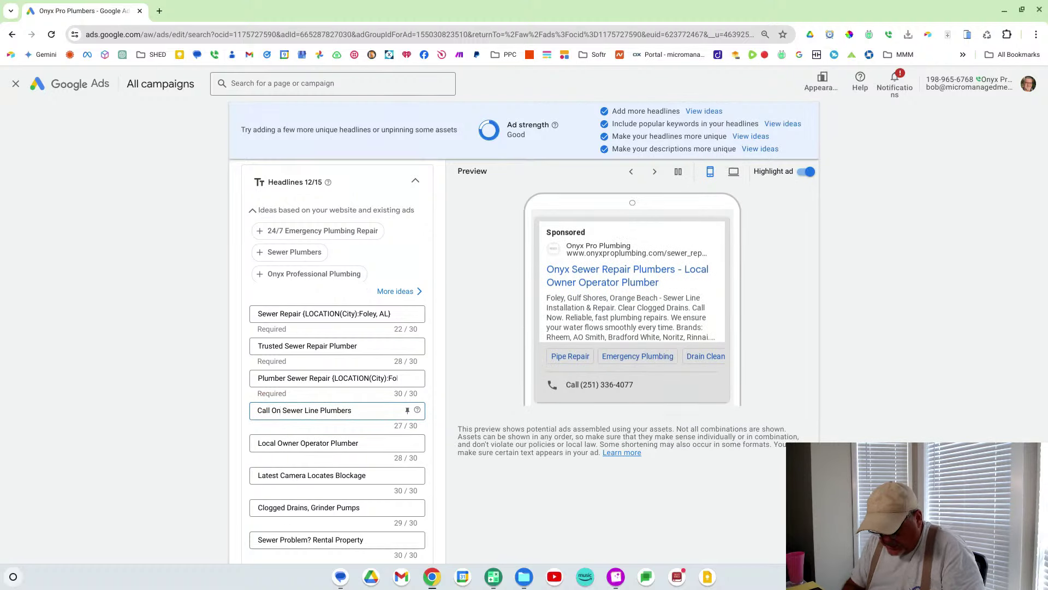
type("yx")
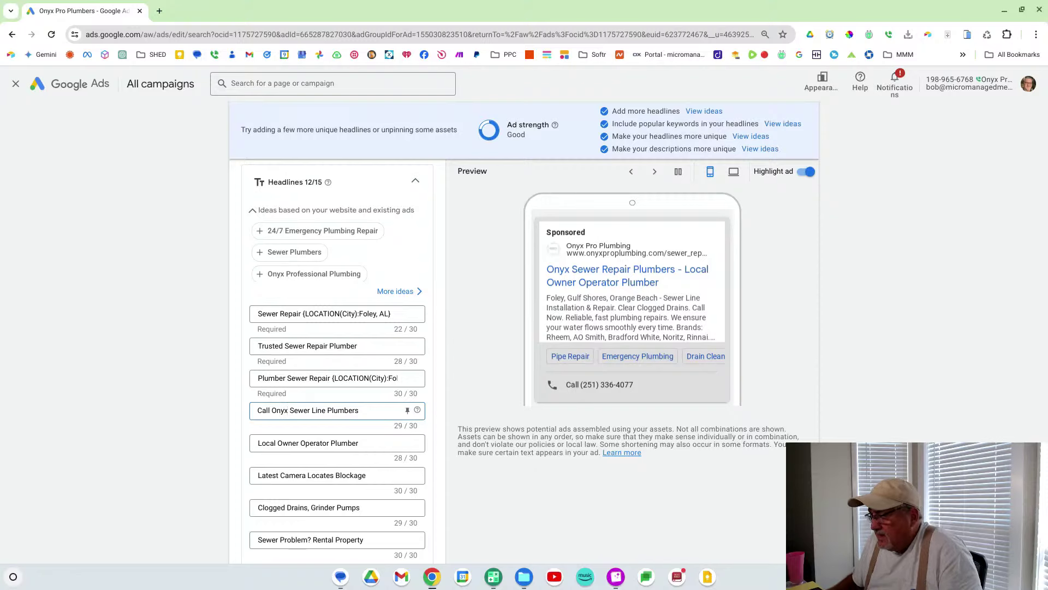
Step: Pin the "Call Onyx Sewer Line Plumbers" headline so it shows only in position 1
left_click(316, 410)
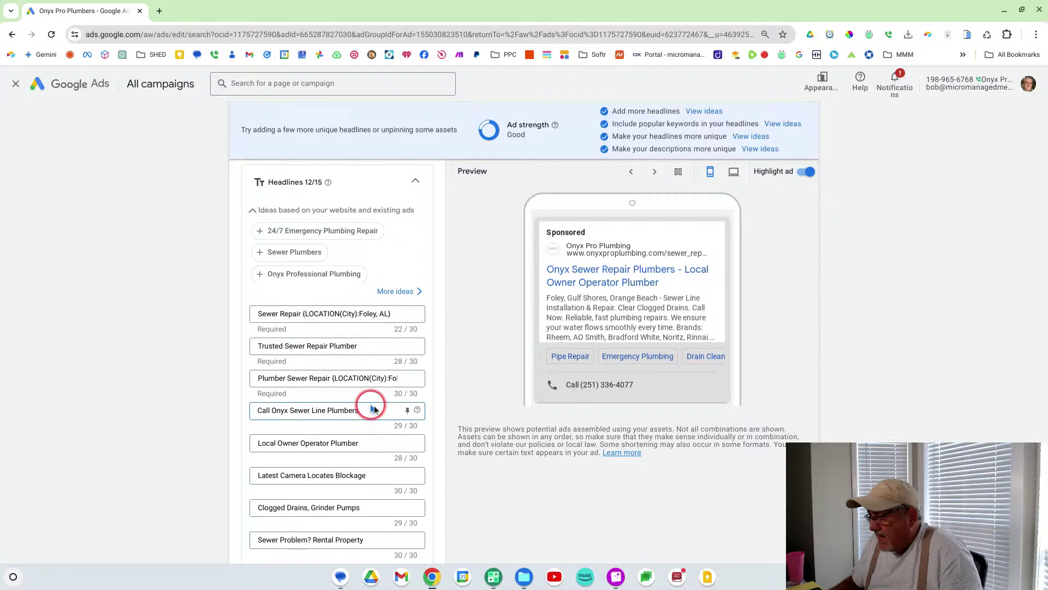
left_click(407, 412)
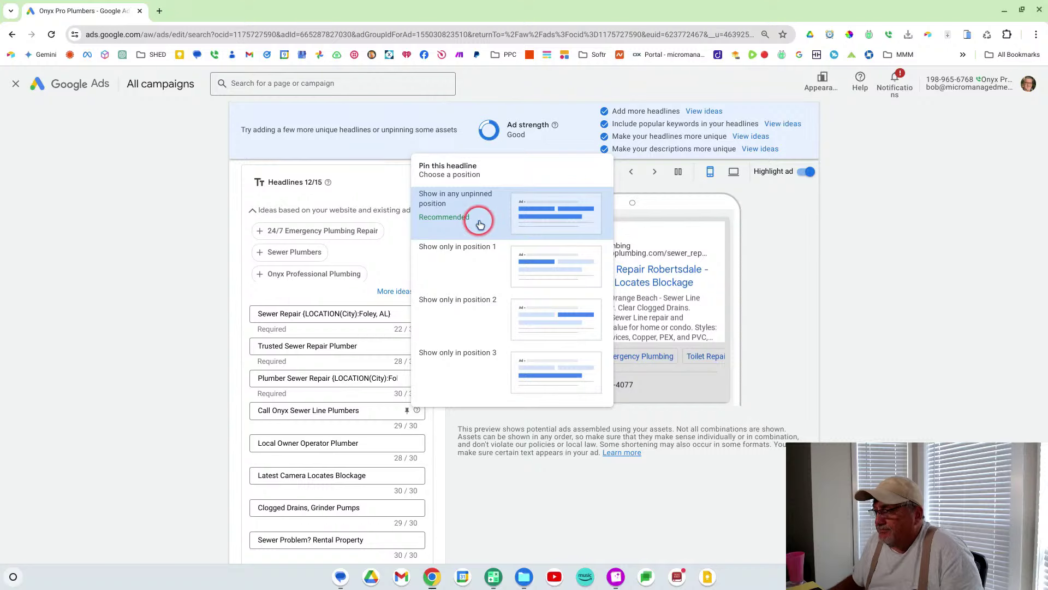
left_click_drag(477, 236, 517, 272)
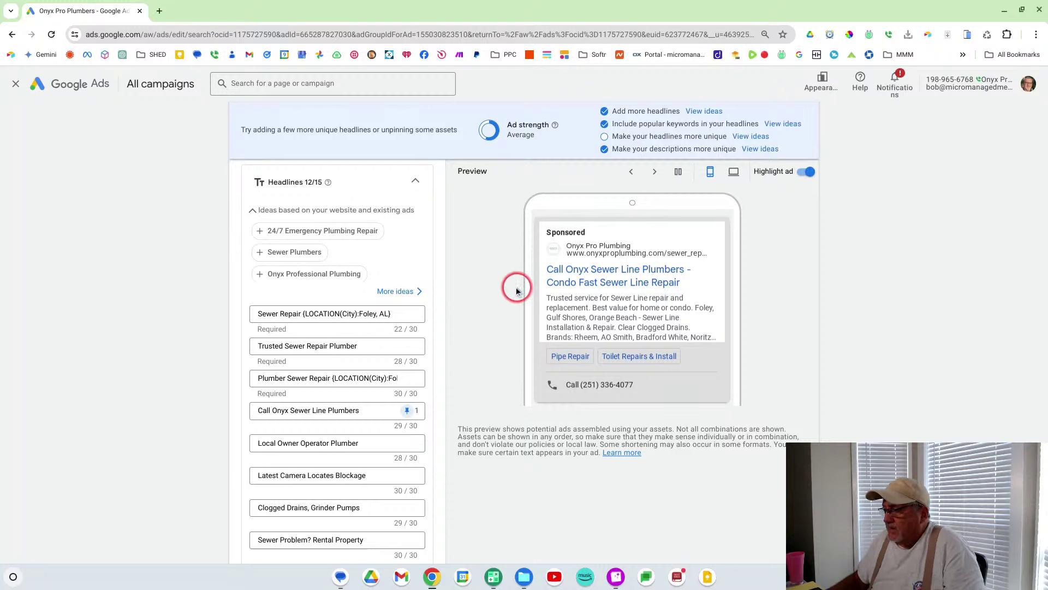
Step: Step through several ad previews to check how the pinned headline combines with the other assets
left_click(663, 172)
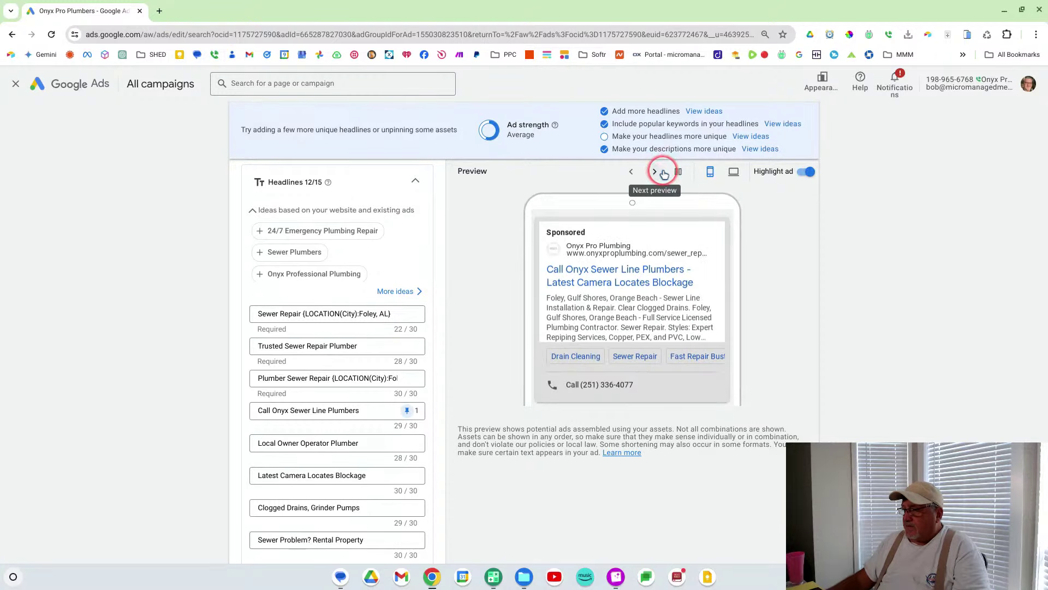
left_click(661, 174)
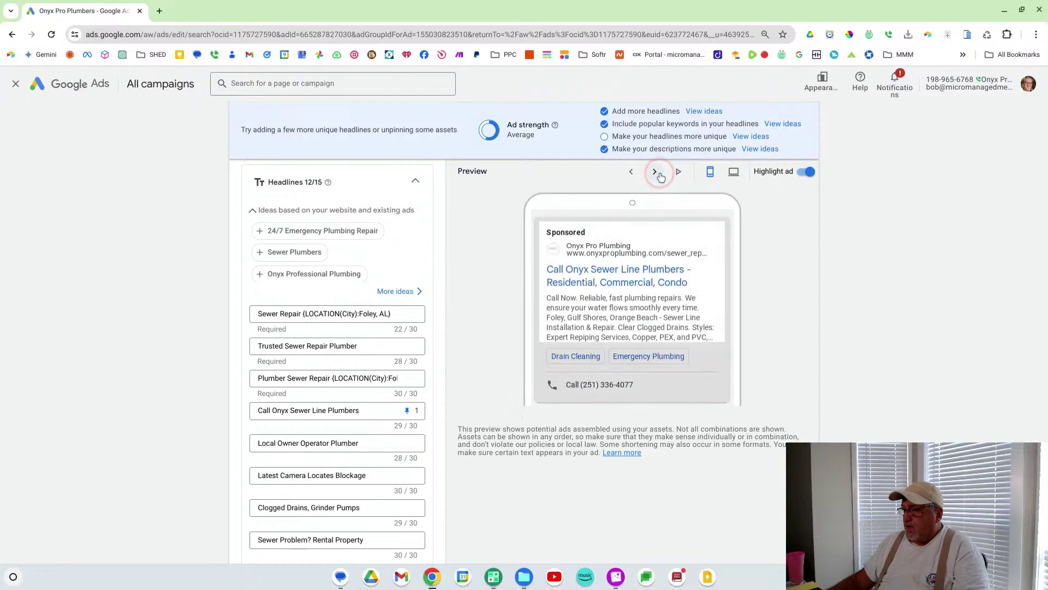
left_click(660, 175)
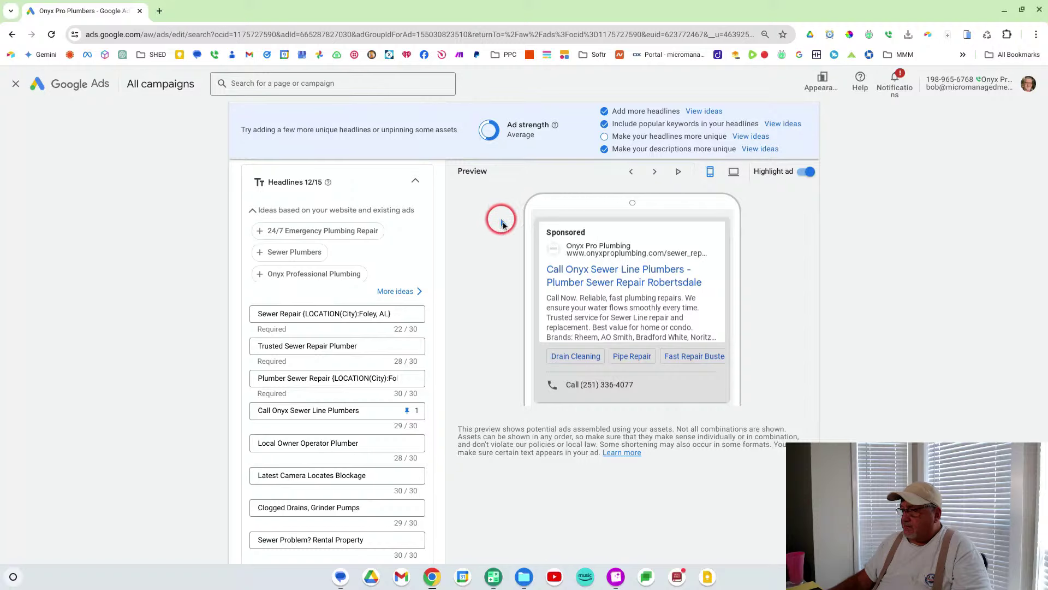
Step: Review the remaining headlines and the descriptions, highlighting the city names in the first description
scroll(468, 262, "down", 3)
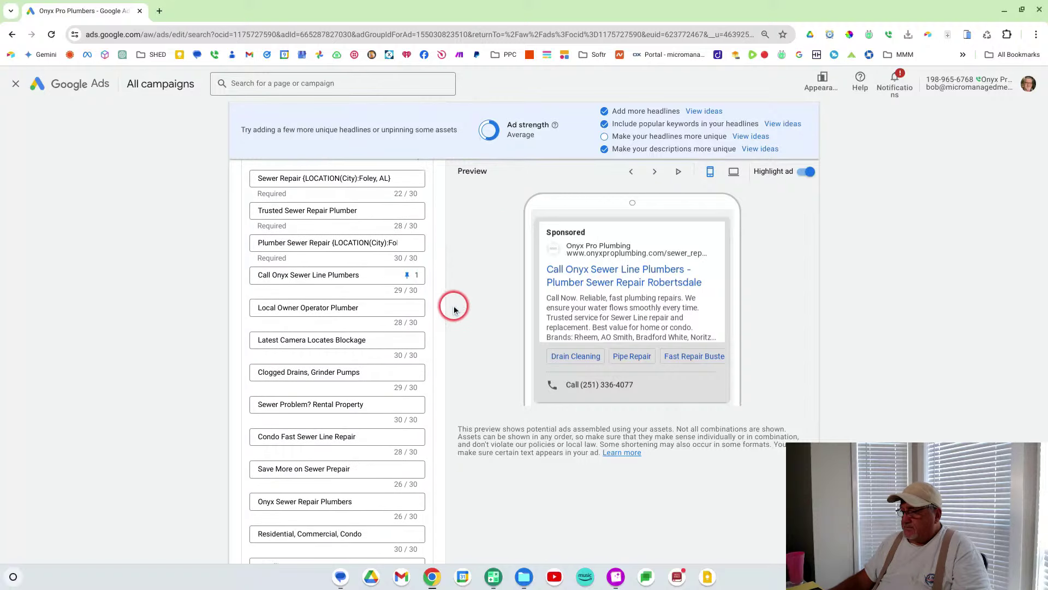
scroll(448, 314, "down", 4)
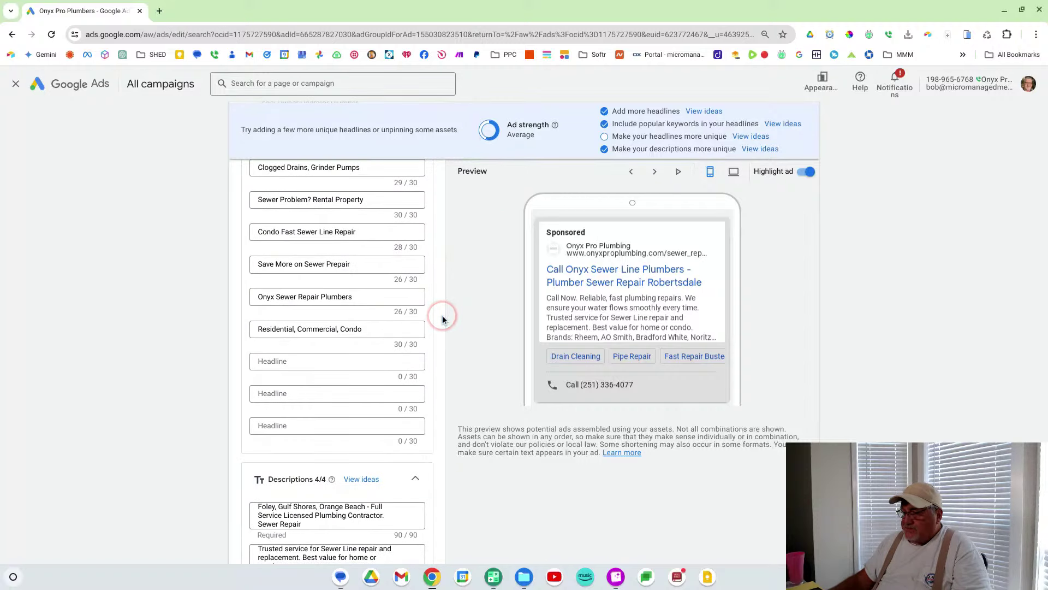
scroll(361, 382, "down", 2)
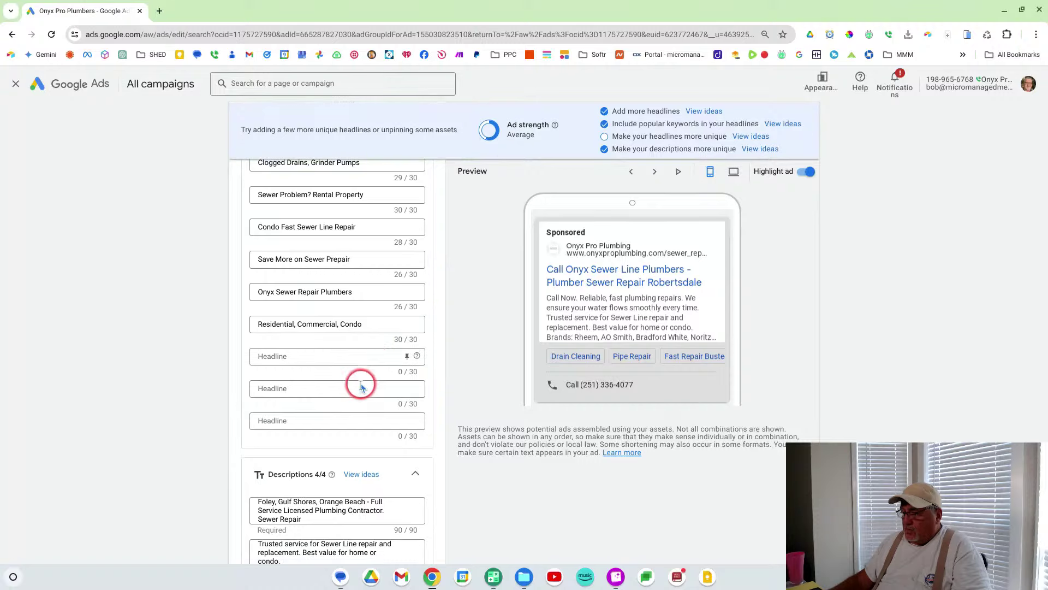
scroll(376, 389, "down", 1)
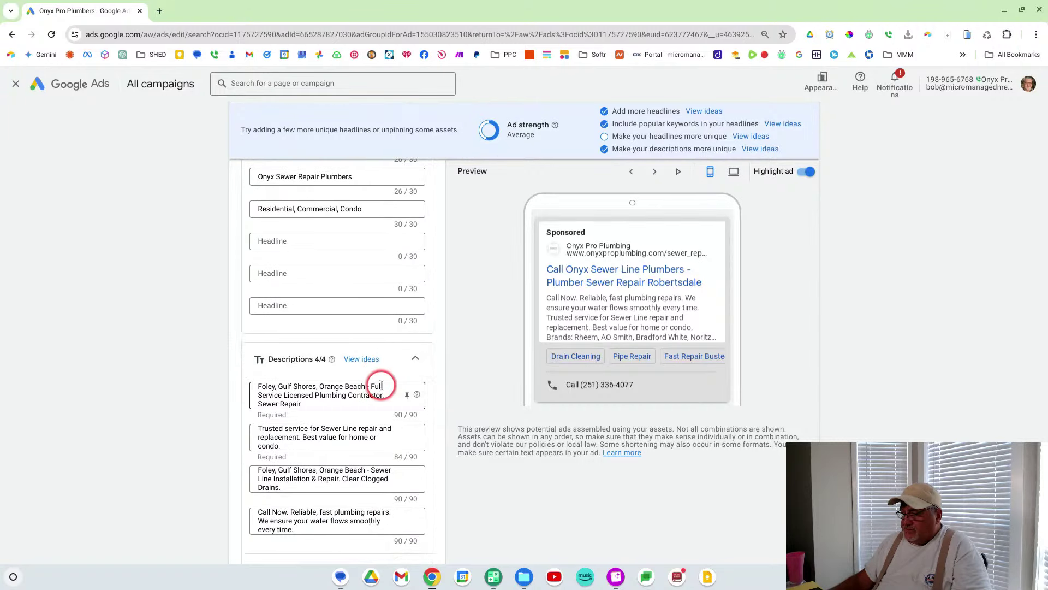
left_click(365, 386)
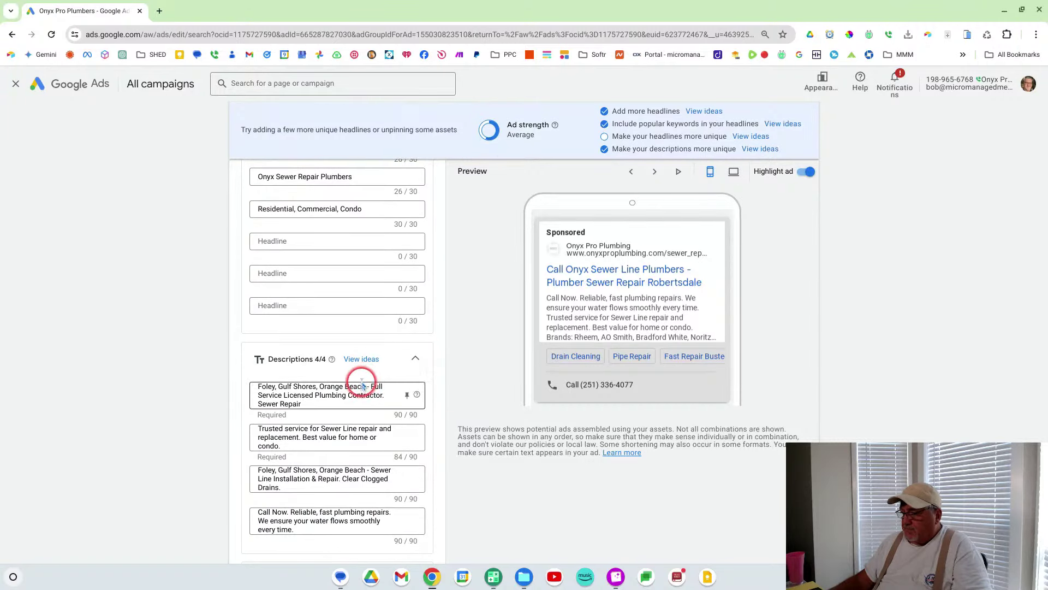
left_click_drag(365, 386, 277, 385)
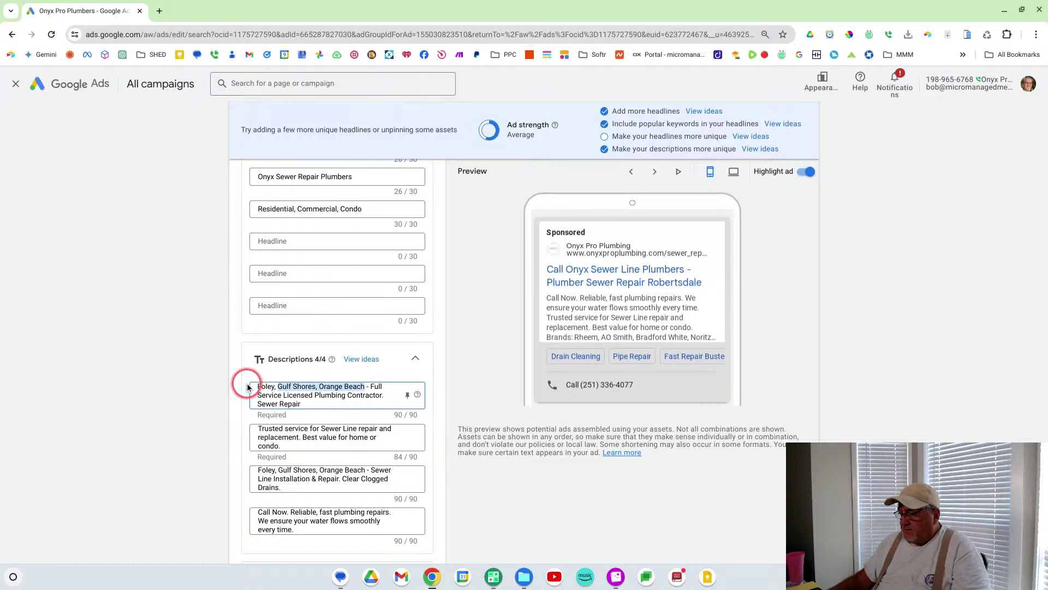
left_click_drag(258, 386, 262, 388)
double_click(261, 388)
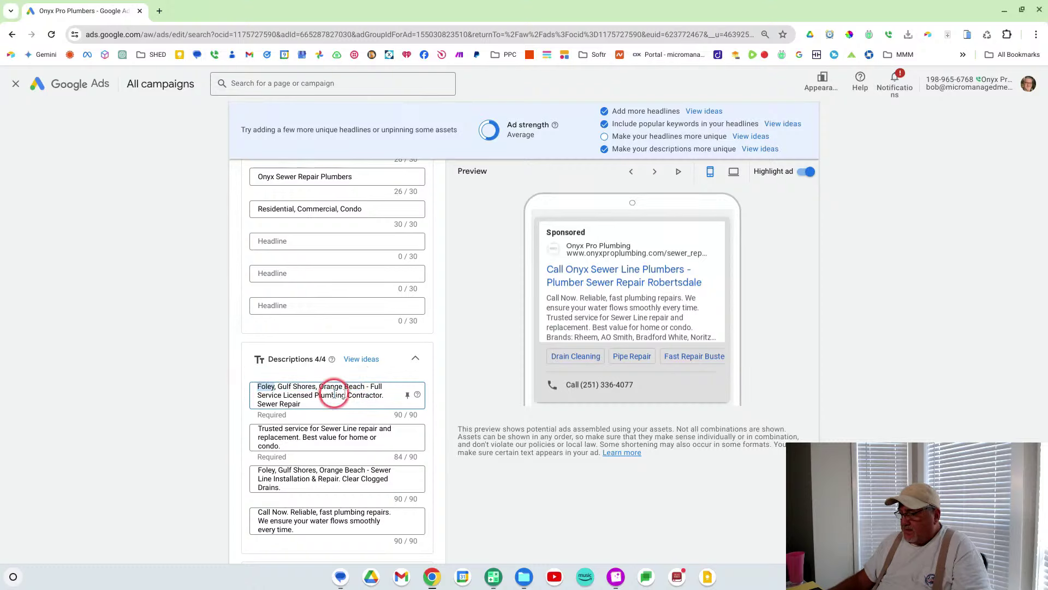
Step: Open the location insertion settings of the first headline, "Sewer Repair {LOCATION(City):Foley, AL}"
scroll(345, 340, "up", 8)
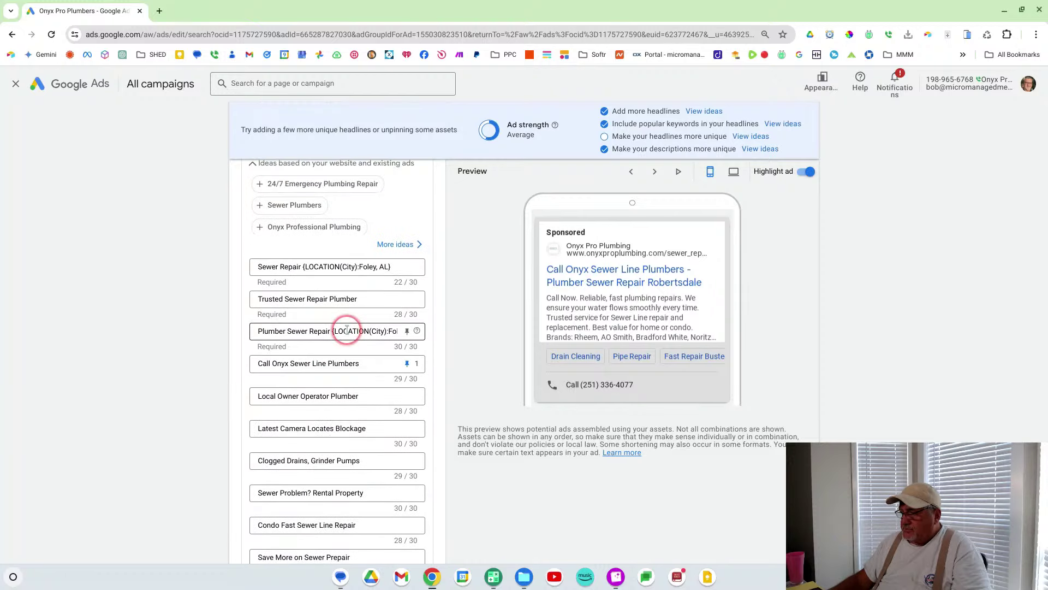
left_click(395, 267)
left_click(378, 267)
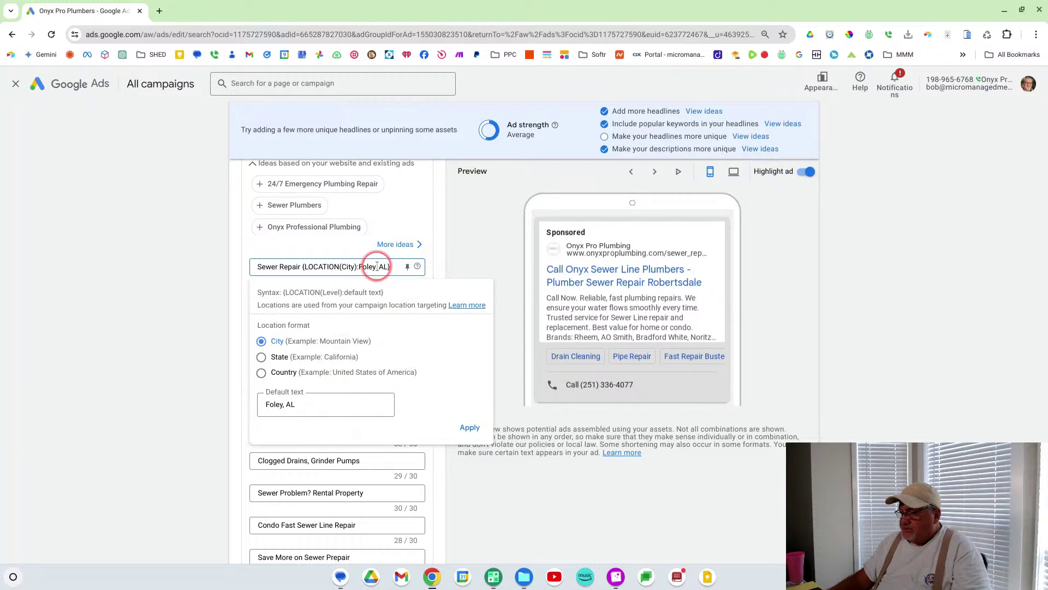
Step: Set the first headline's location insertion default text to "South Baldwin" and apply it, keeping the City format
left_click(376, 267)
left_click(372, 267)
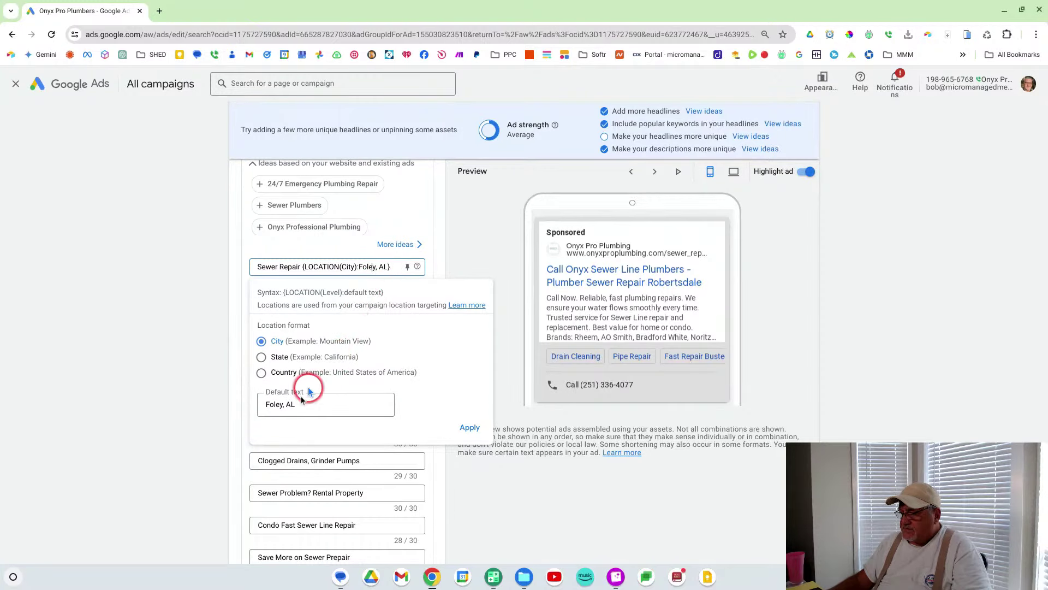
left_click(281, 405)
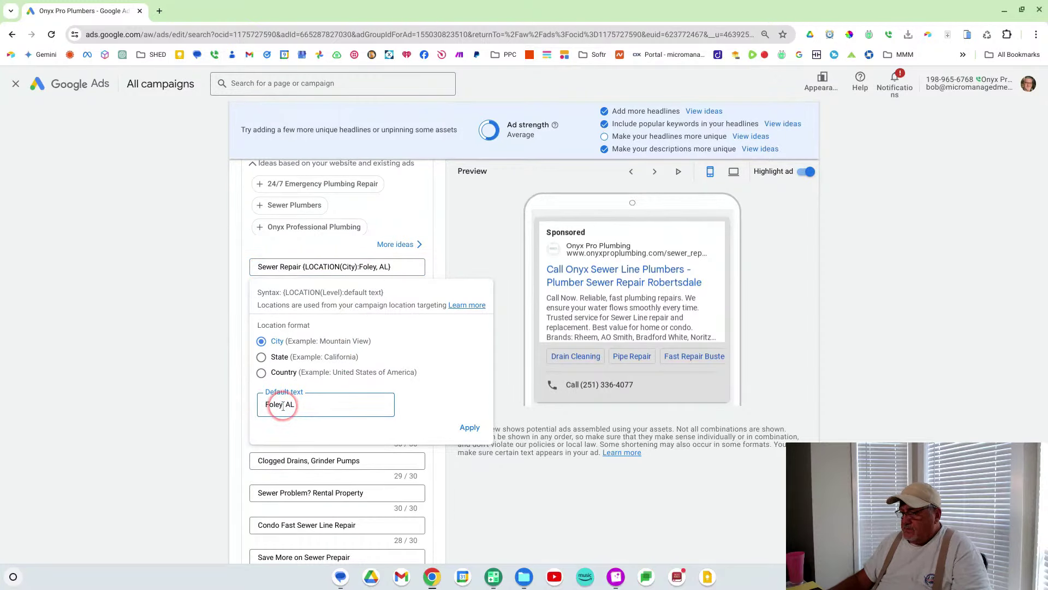
left_click(302, 372)
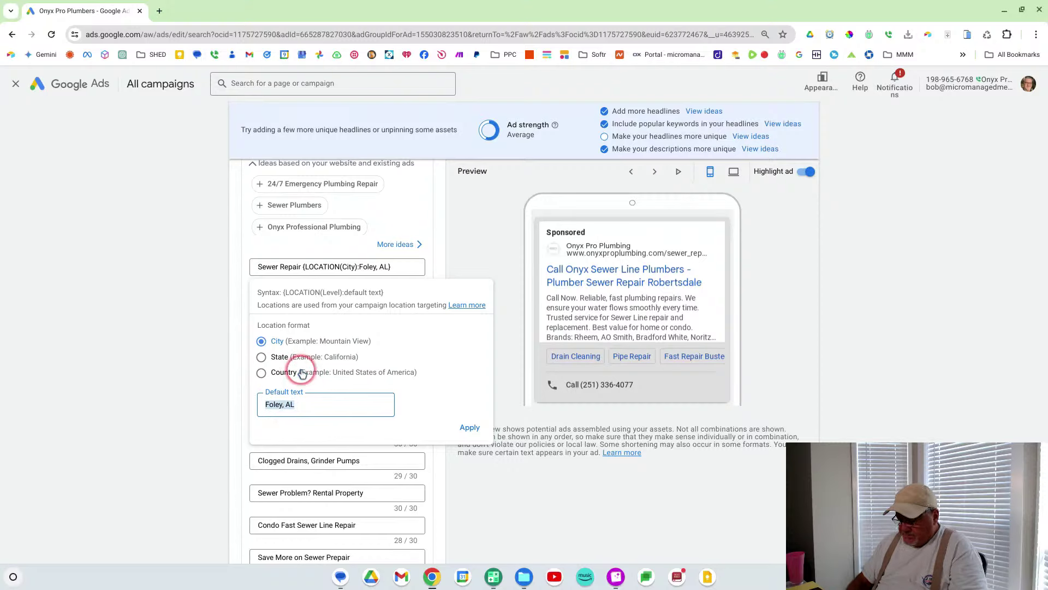
type("Baldwin")
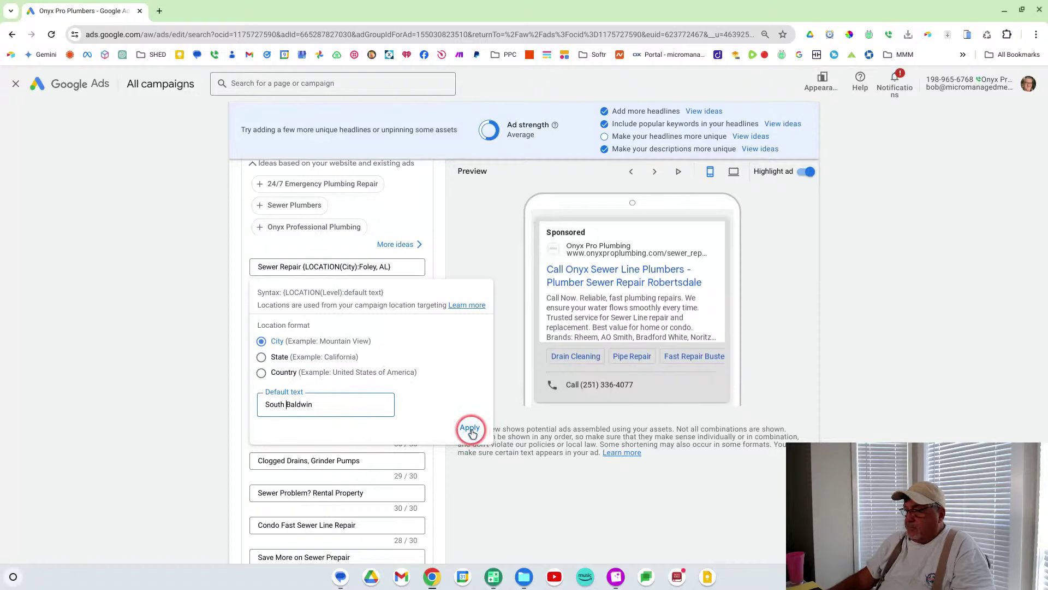
left_click(474, 431)
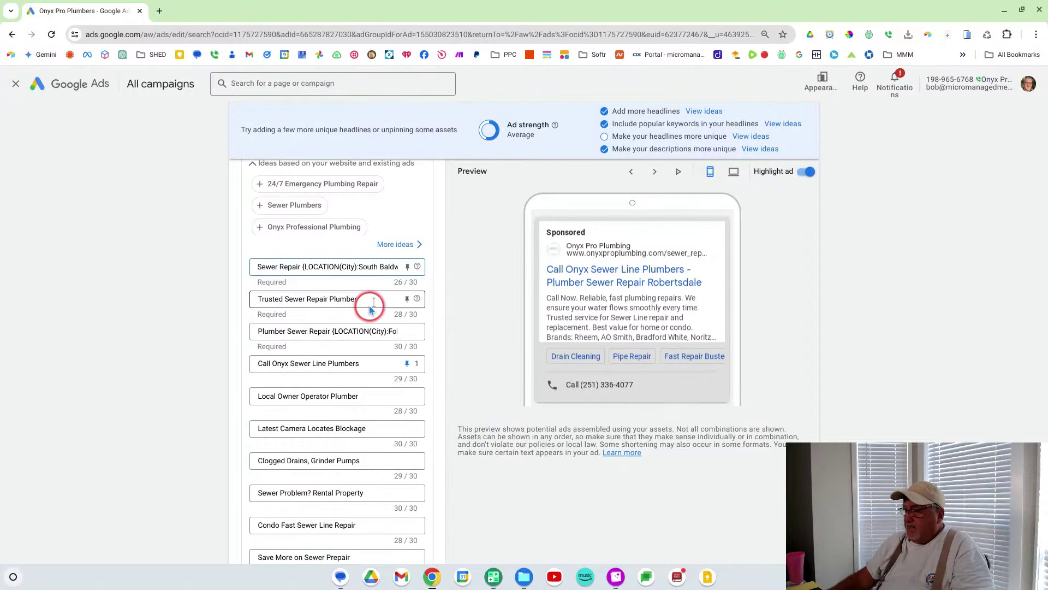
Step: Copy the {LOCATION(City):South Baldwin} insertion code from the first headline
scroll(377, 303, "down", 1)
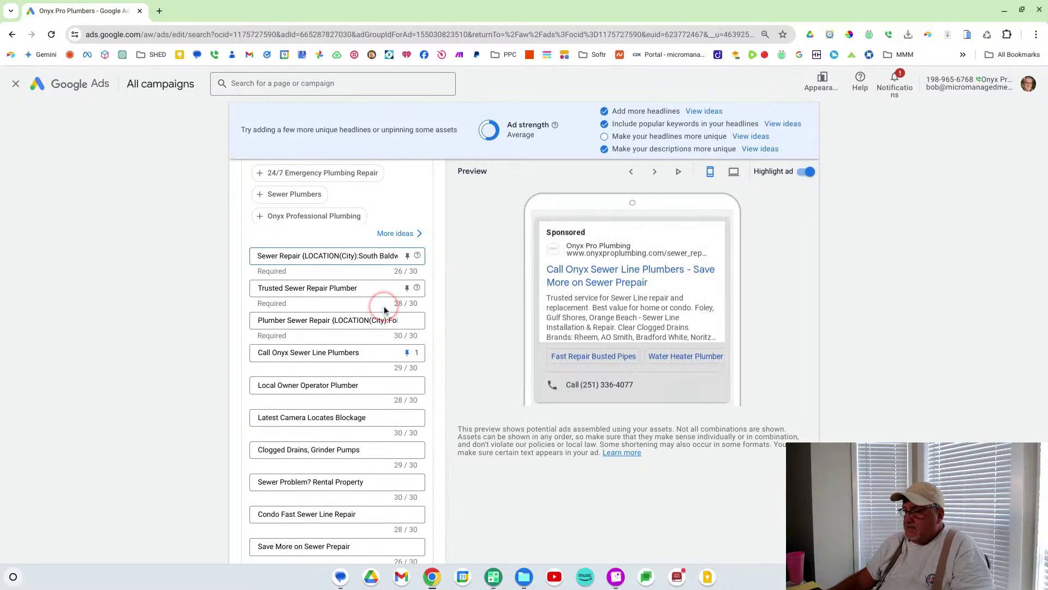
left_click(345, 256)
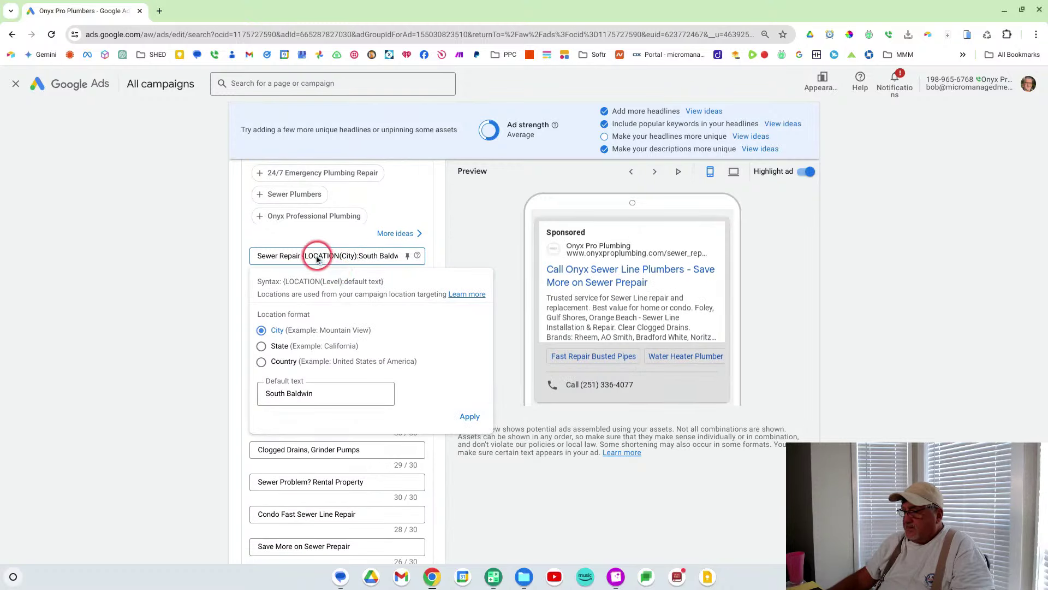
left_click_drag(301, 255, 413, 260)
key("ctrl+c")
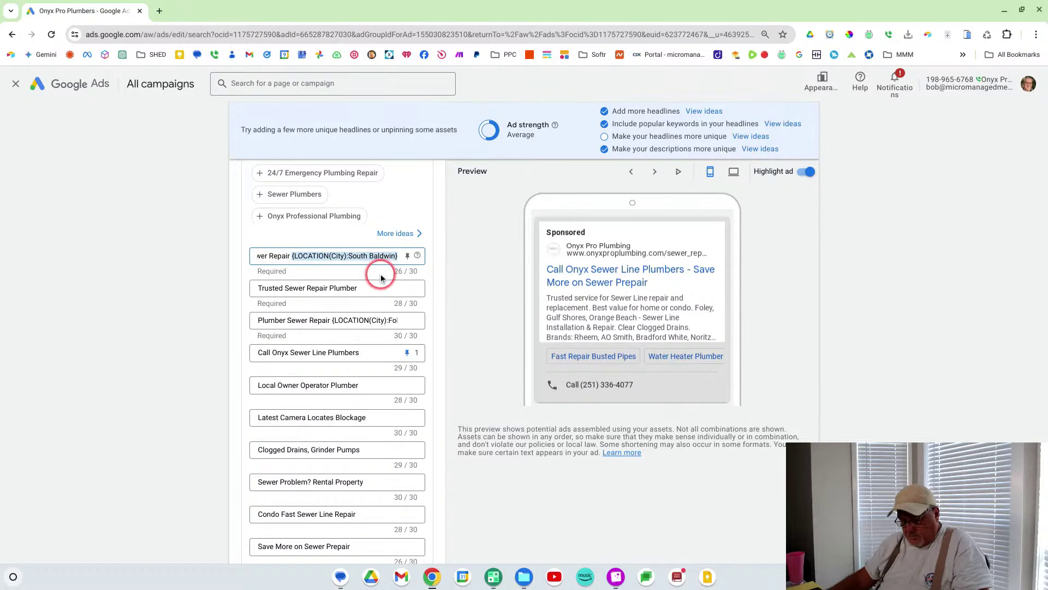
Step: Replace "Foley, Gulf Shores, Orange Beach" in the first description with the copied {LOCATION(City):South Baldwin} code
scroll(355, 393, "down", 4)
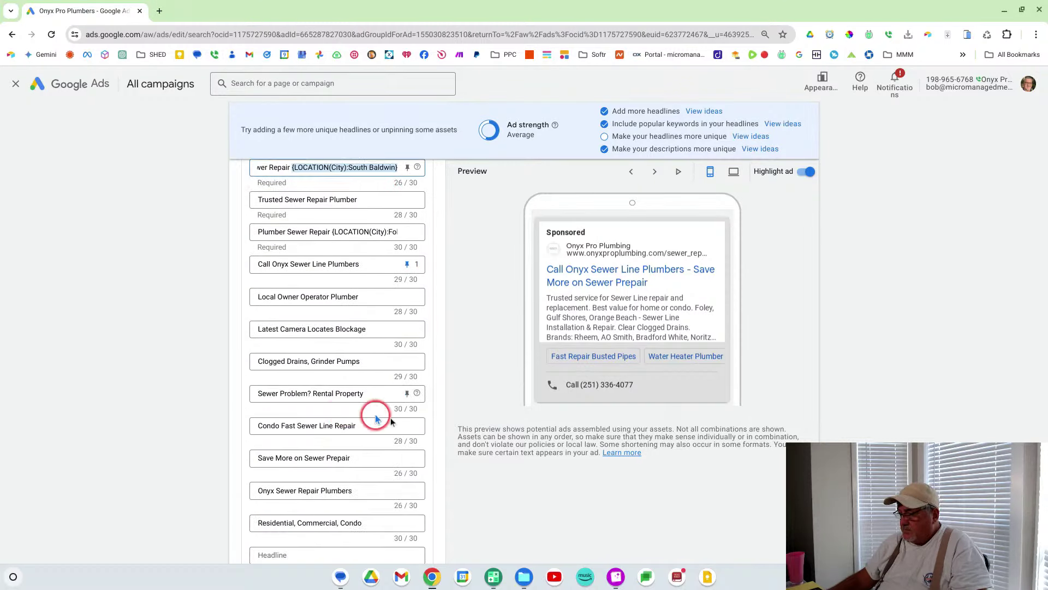
scroll(489, 481, "down", 4)
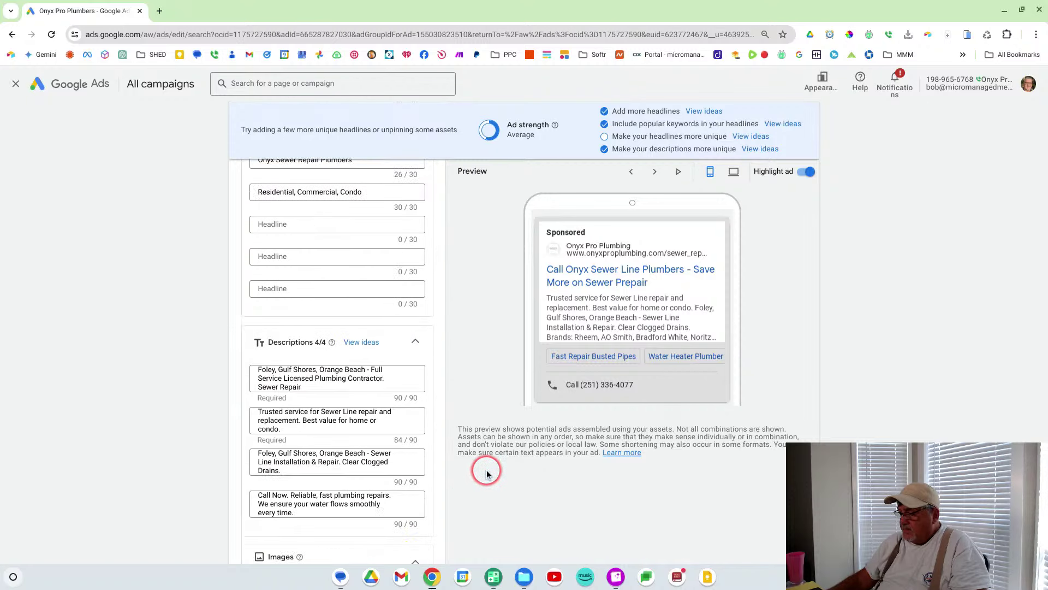
left_click(258, 369)
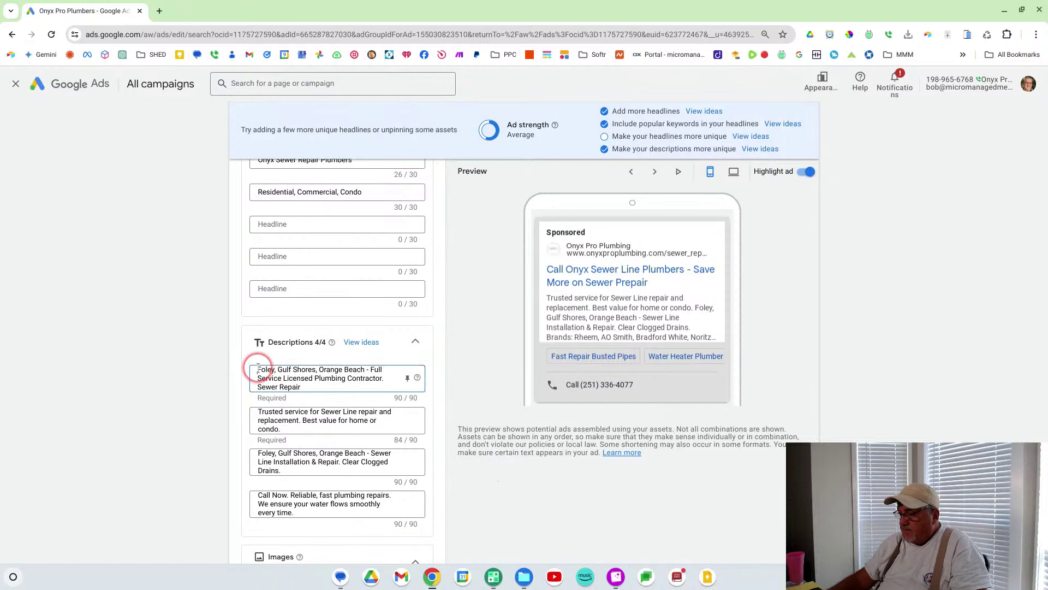
left_click_drag(277, 369, 367, 369)
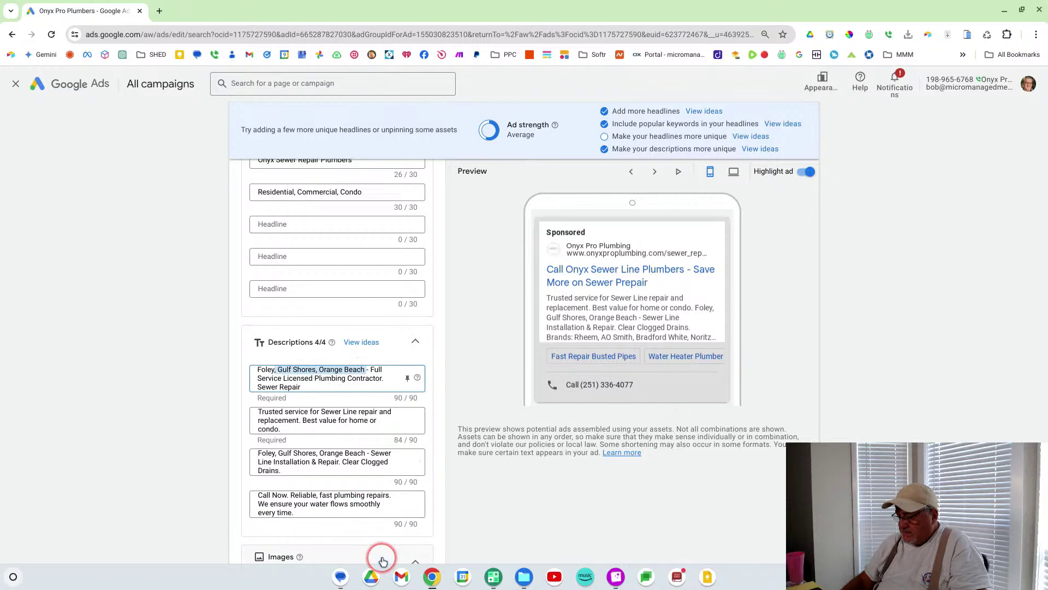
key("BackSpace")
key("BackSpace")
key("BackSpace")
key("BackSpace")
key("BackSpace")
key("BackSpace")
key("BackSpace")
key("BackSpace")
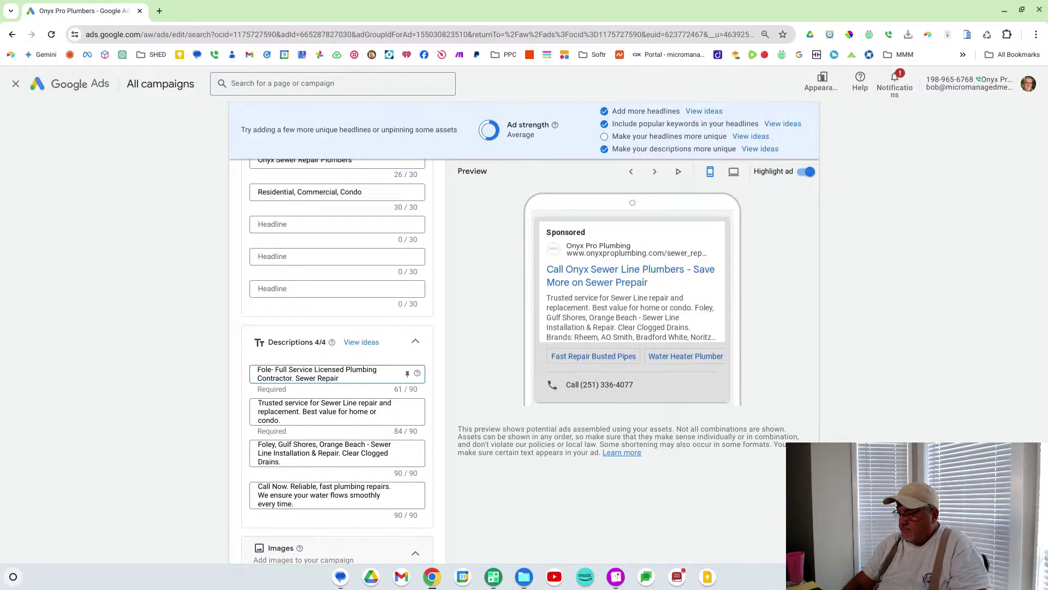
key("Delete")
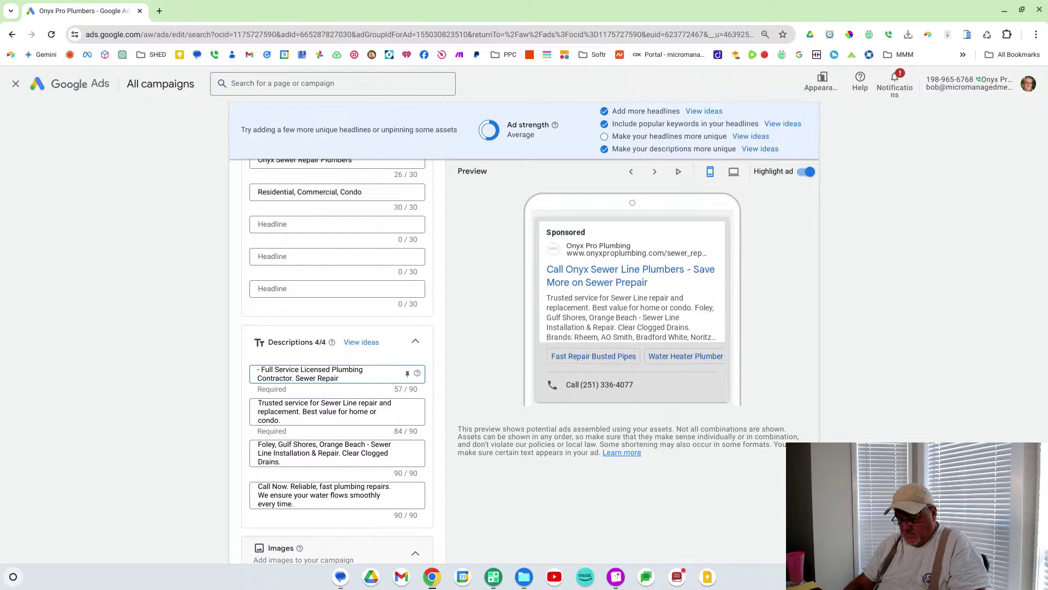
key("ctrl+v")
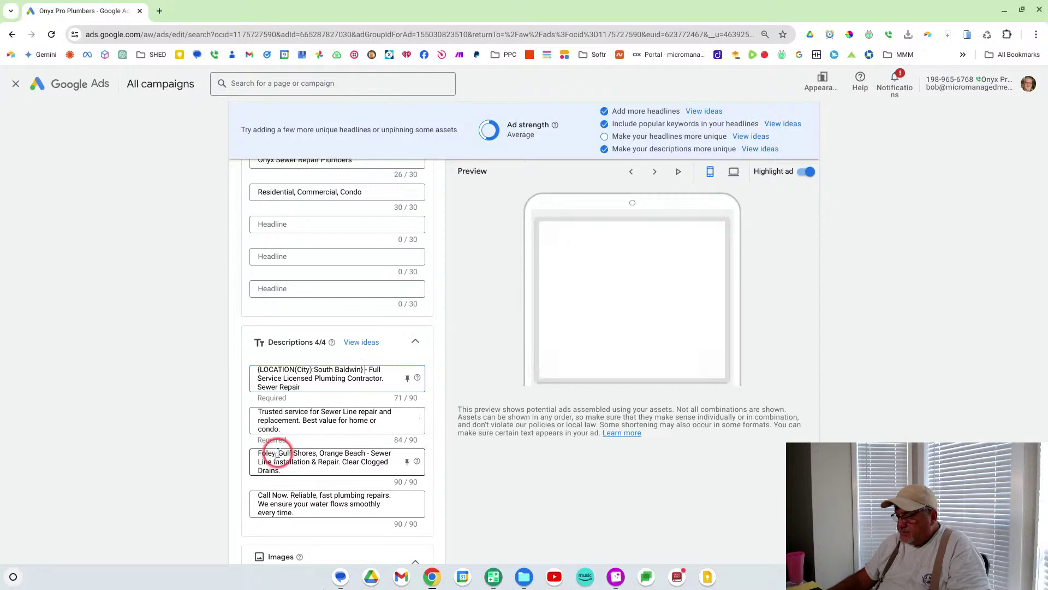
Step: Replace the city names at the start of the third description with the {LOCATION(City):South Baldwin} code
left_click(365, 454)
left_click_drag(365, 454, 262, 453)
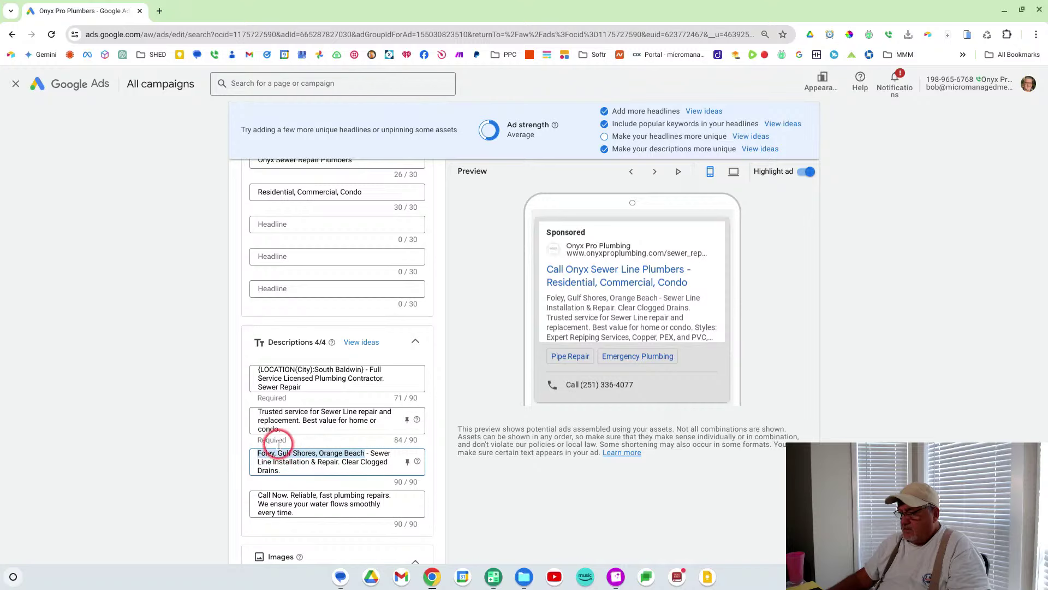
key("ctrl+v")
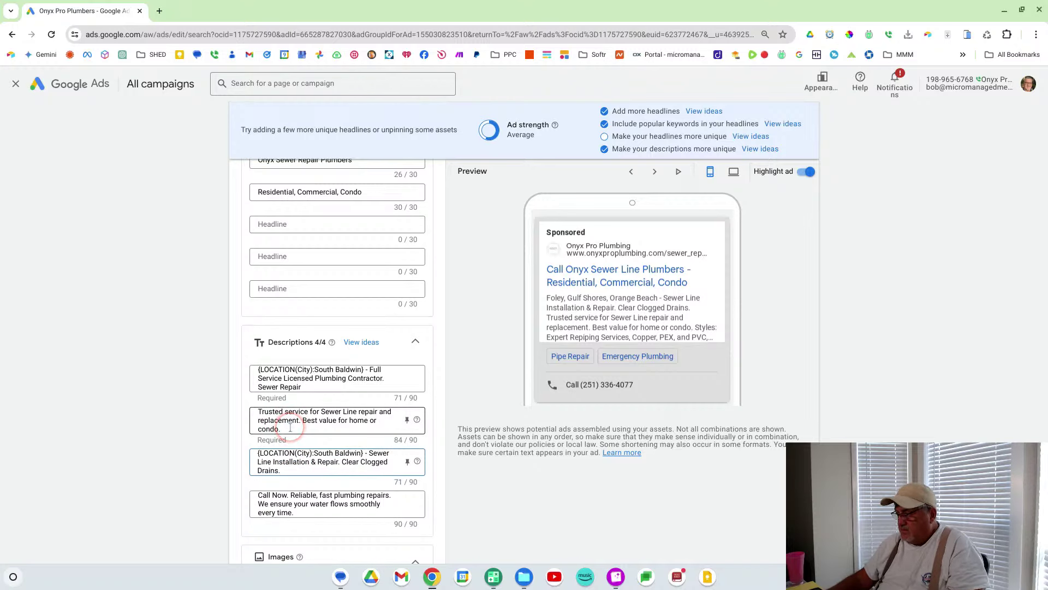
left_click(499, 521)
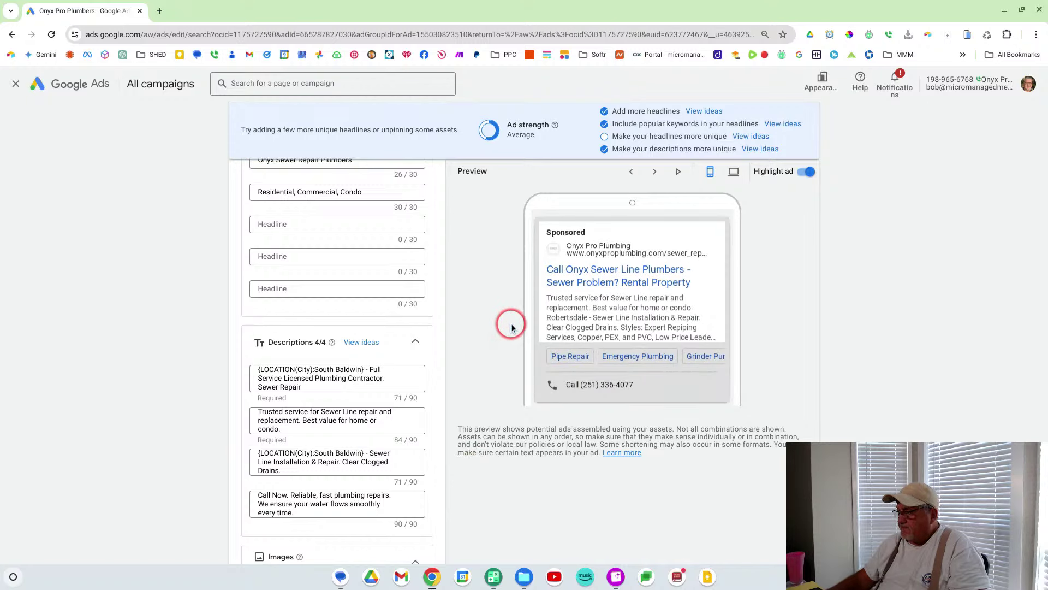
Step: Go back through the headlines and clear the "Residential, Commercial, Condo" headline
scroll(511, 326, "up", 1)
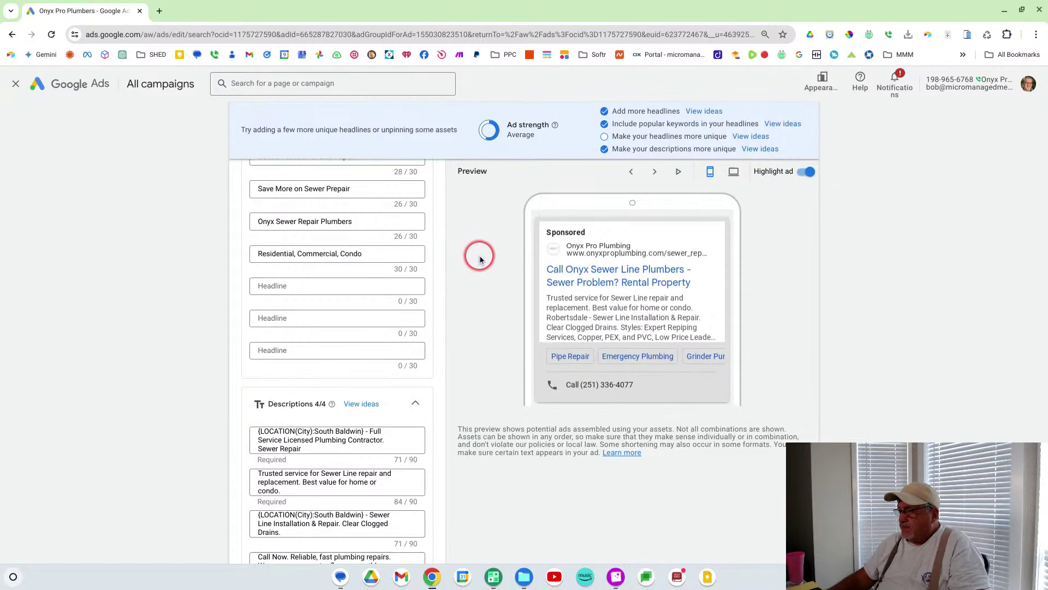
scroll(481, 259, "up", 3)
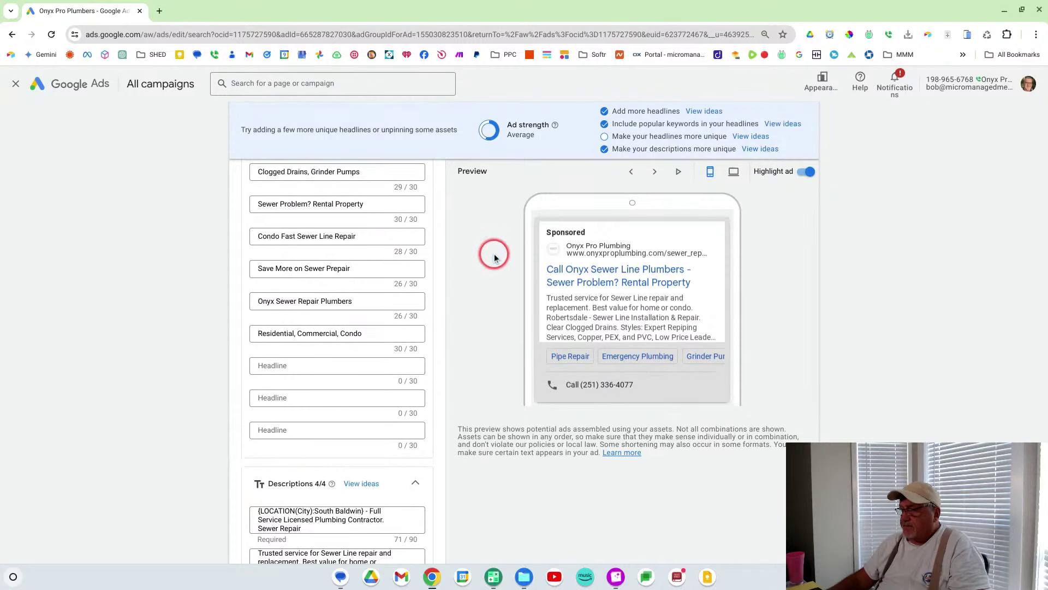
scroll(494, 257, "up", 2)
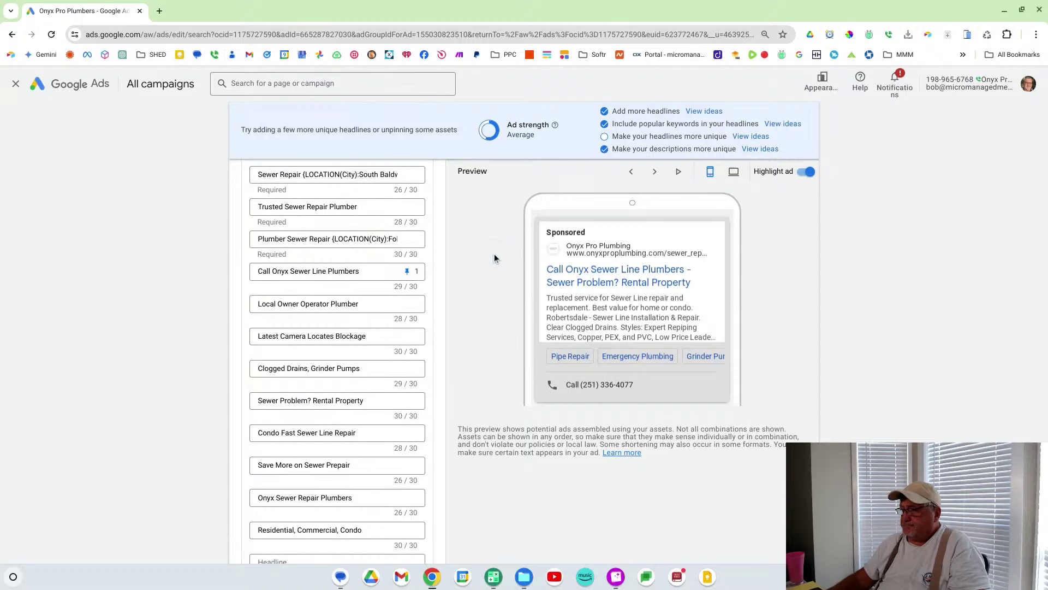
scroll(461, 254, "up", 1)
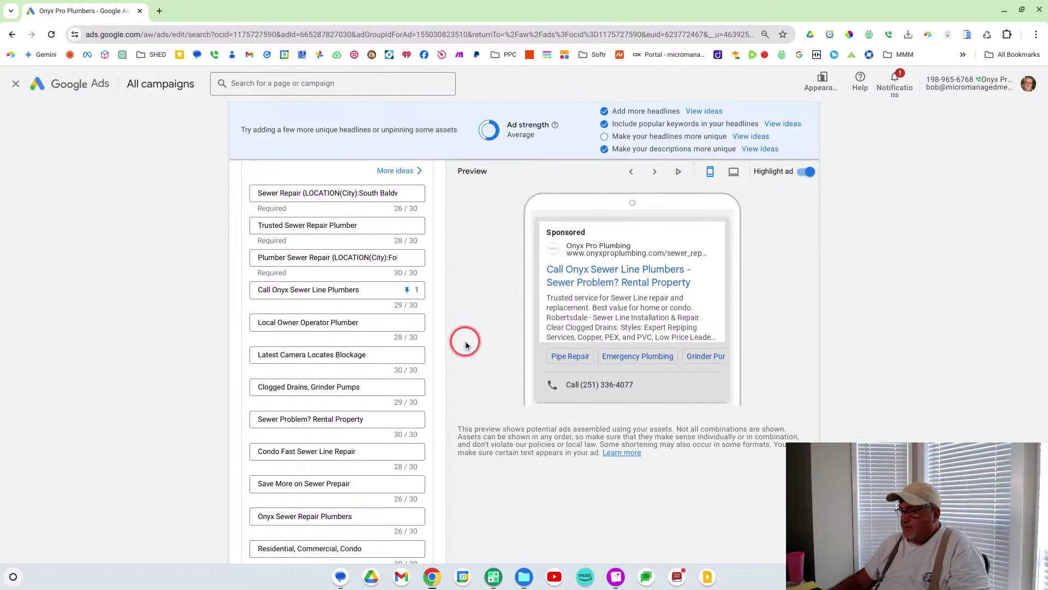
scroll(437, 361, "down", 2)
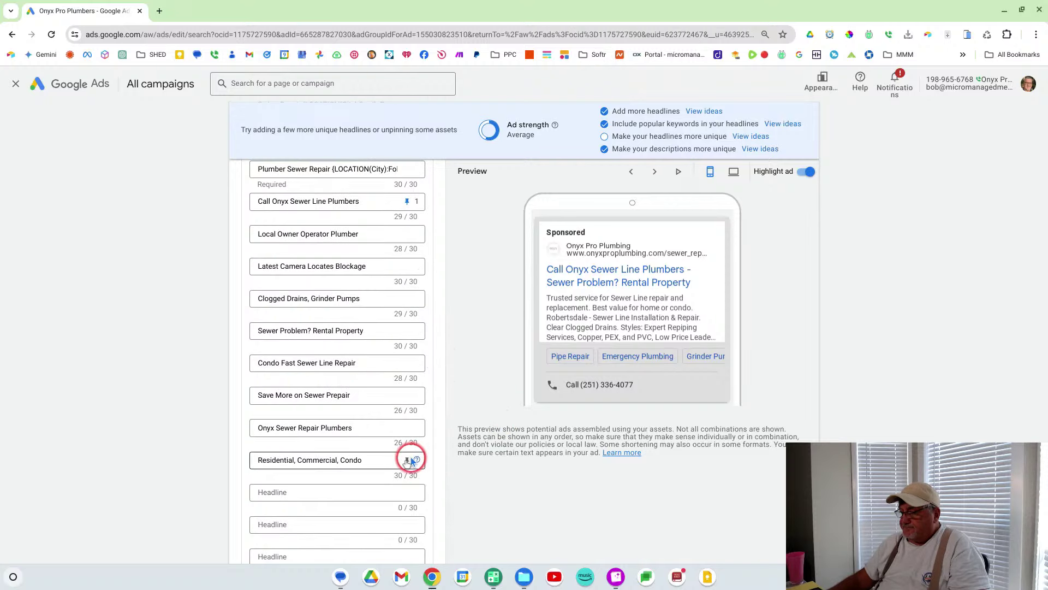
left_click(375, 458)
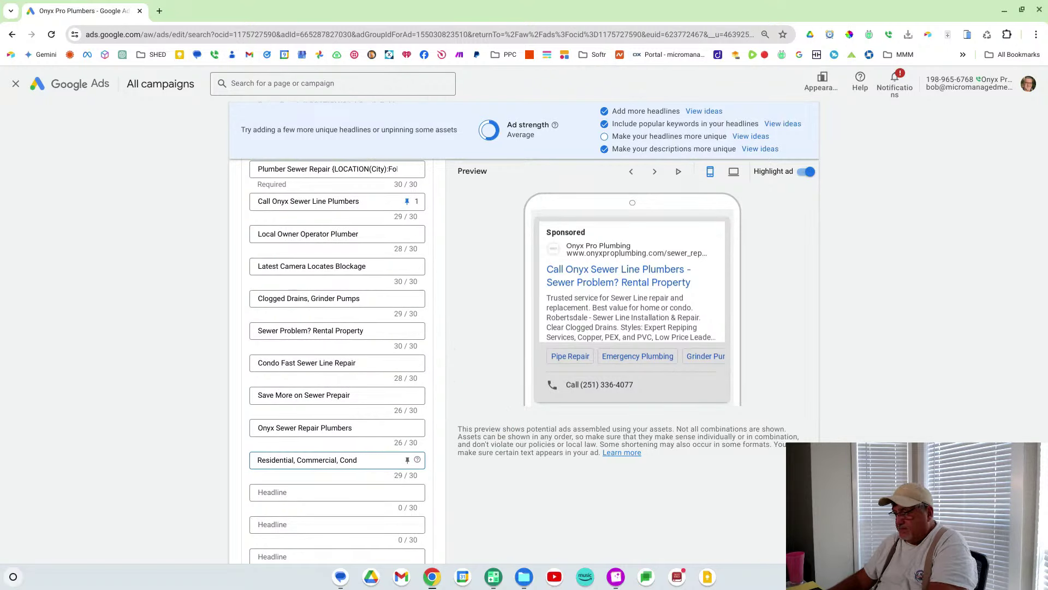
key("BackSpace")
key("BackSpace")
key("BackSpace")
key("BackSpace")
key("BackSpace")
key("BackSpace")
key("BackSpace")
key("BackSpace")
key("BackSpace")
key("BackSpace")
key("BackSpace")
key("BackSpace")
key("BackSpace")
key("BackSpace")
key("BackSpace")
key("BackSpace")
key("BackSpace")
key("BackSpace")
key("BackSpace")
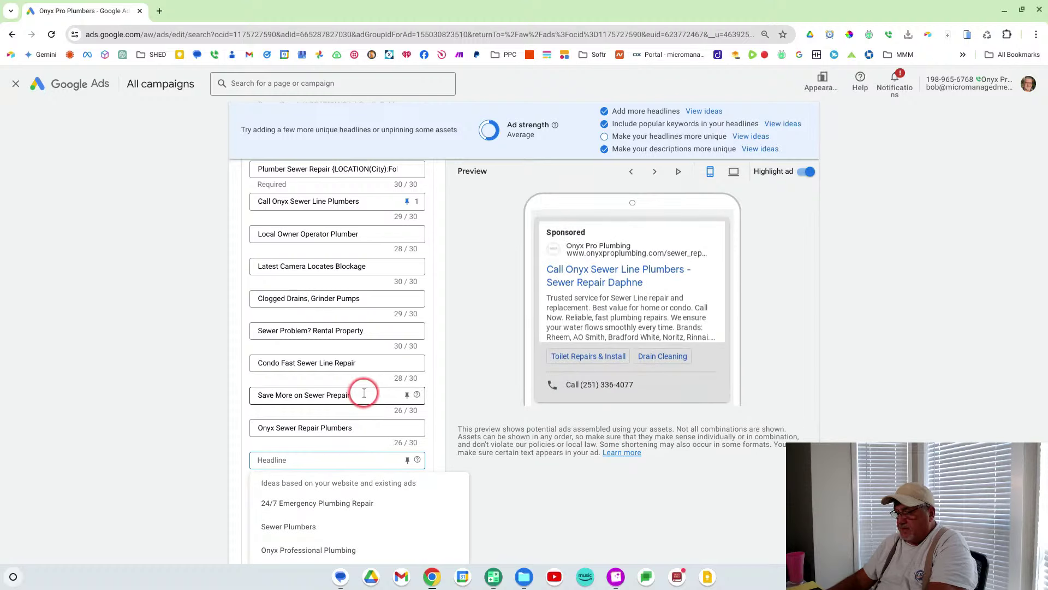
Step: Clear the "Condo Fast Sewer Line Repair" headline
left_click(363, 364)
key("BackSpace")
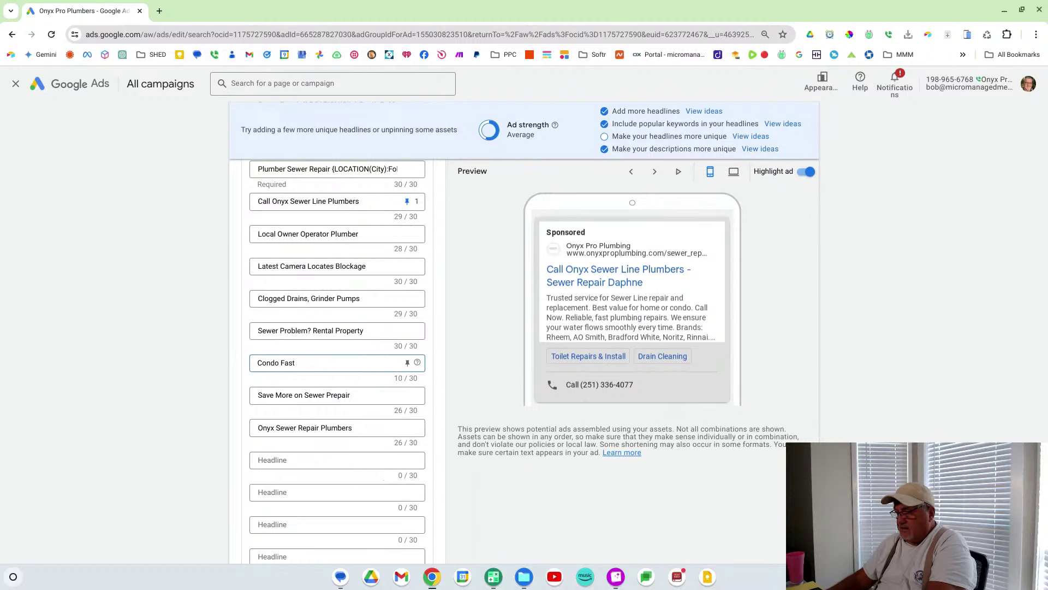
key("BackSpace")
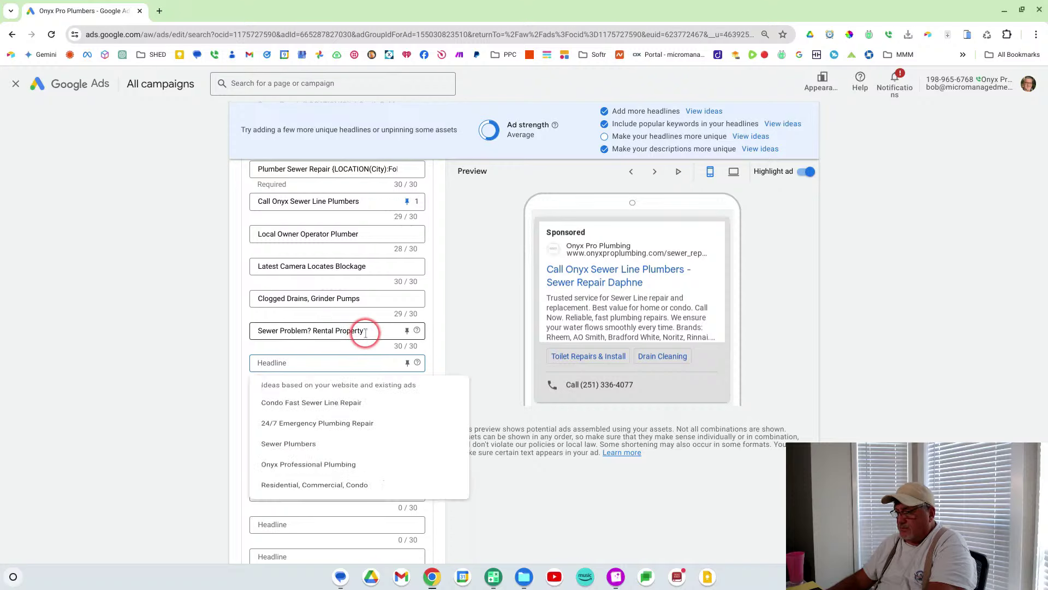
Step: Delete the text of the "Sewer Problem? Rental Property" headline
left_click(366, 333)
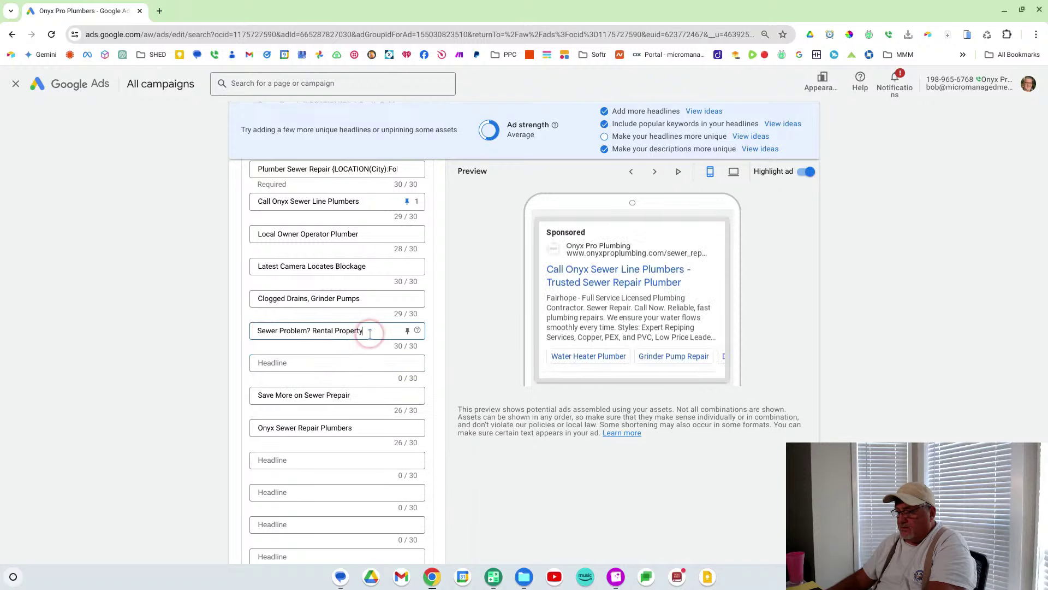
key("BackSpace")
key("BackSpace")
key("BackSpace")
key("BackSpace")
key("BackSpace")
key("BackSpace")
key("BackSpace")
key("BackSpace")
key("BackSpace")
key("BackSpace")
key("BackSpace")
key("BackSpace")
key("BackSpace")
key("BackSpace")
key("BackSpace")
key("BackSpace")
key("BackSpace")
key("BackSpace")
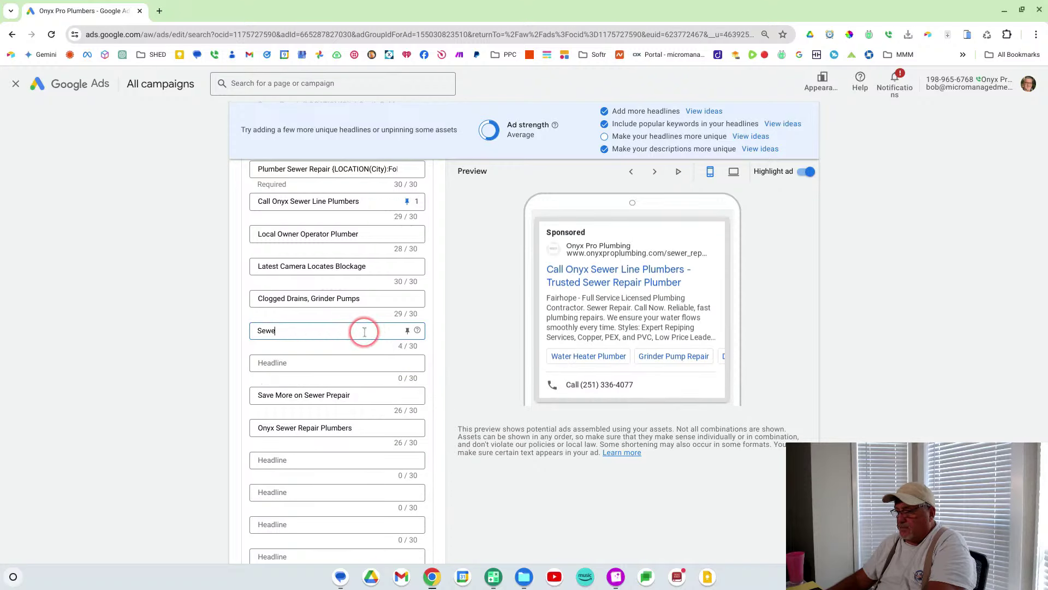
key("BackSpace")
key("BackSpace")
key("BackSpace")
key("BackSpace")
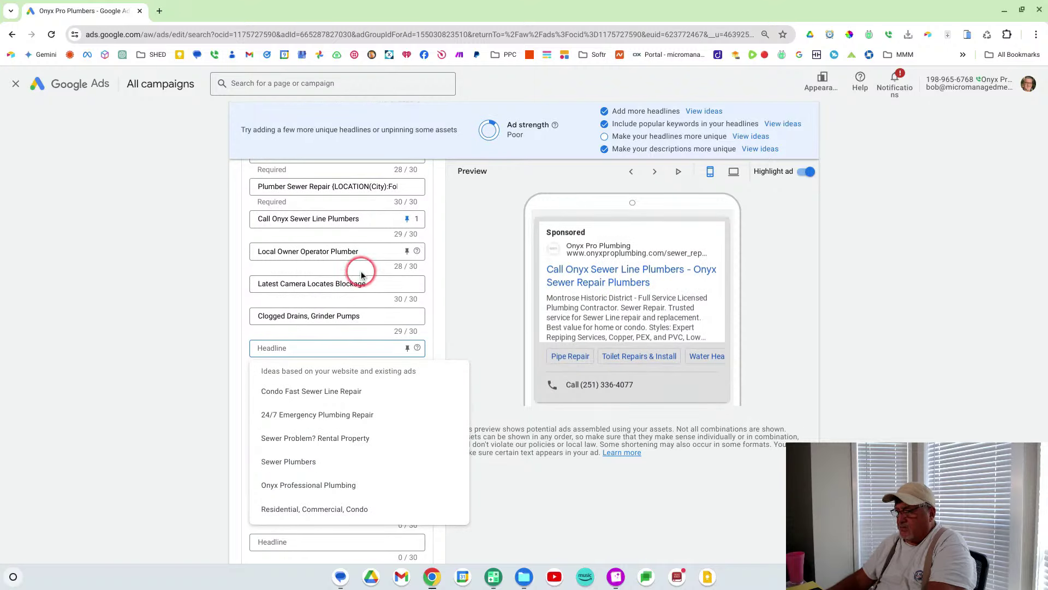
Step: Remove the "Local Owner Operator Plumber" headline text, leaving its field empty
scroll(362, 278, "up", 1)
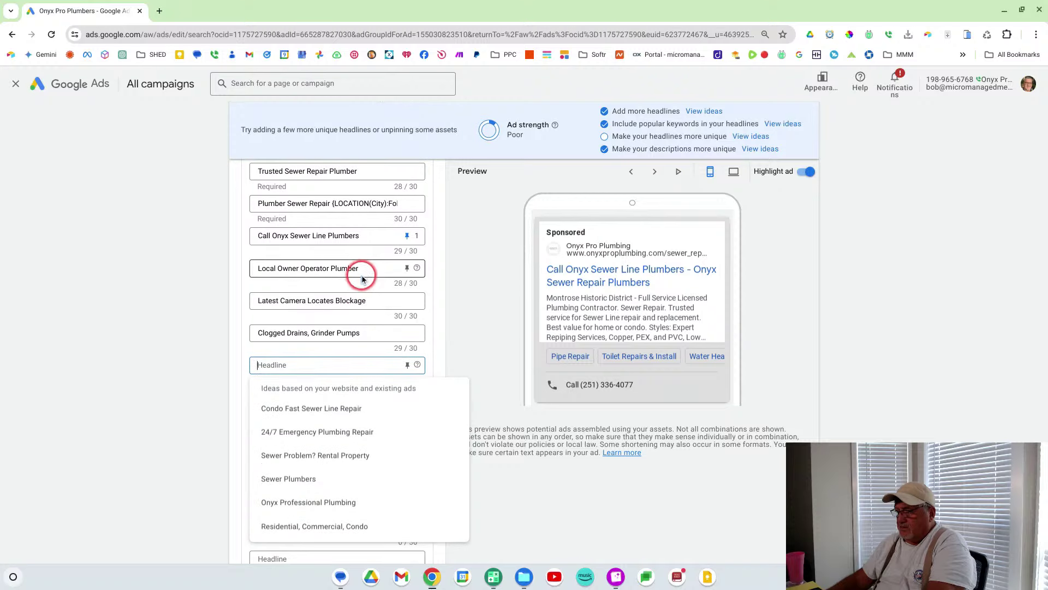
left_click(296, 310)
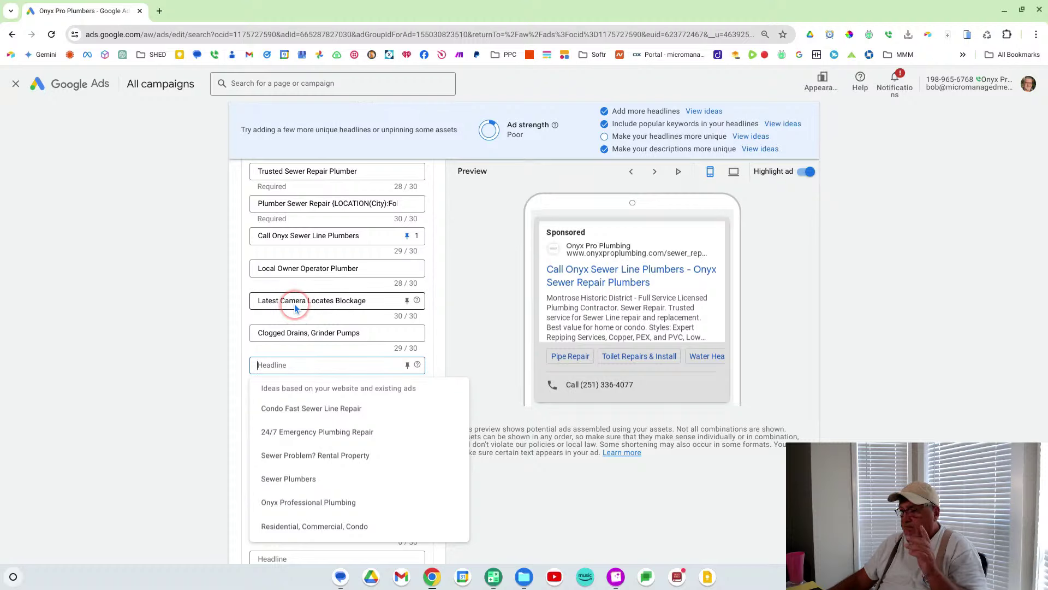
left_click(371, 301)
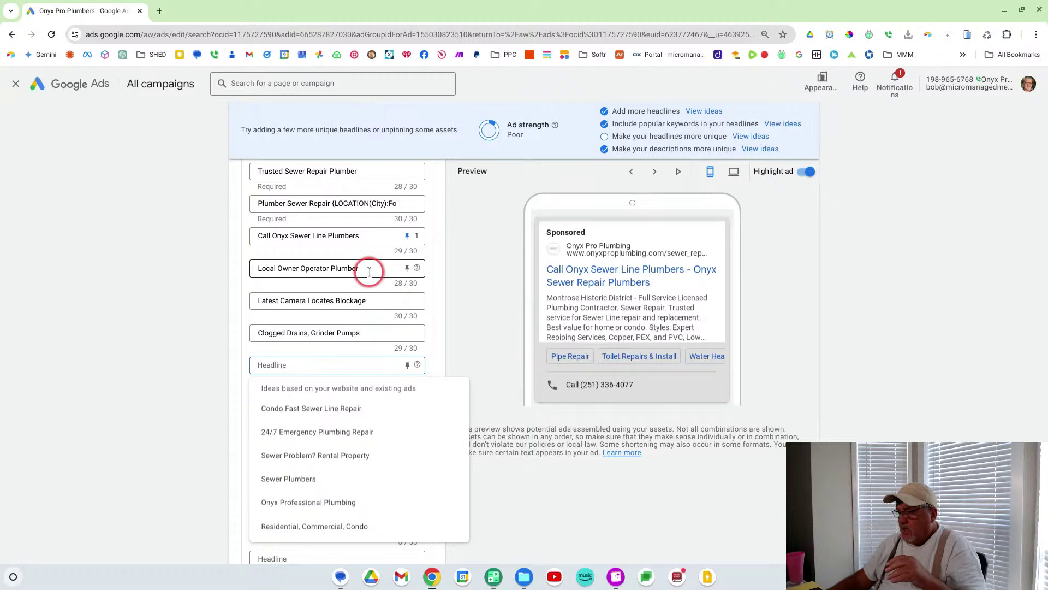
left_click_drag(370, 271, 252, 268)
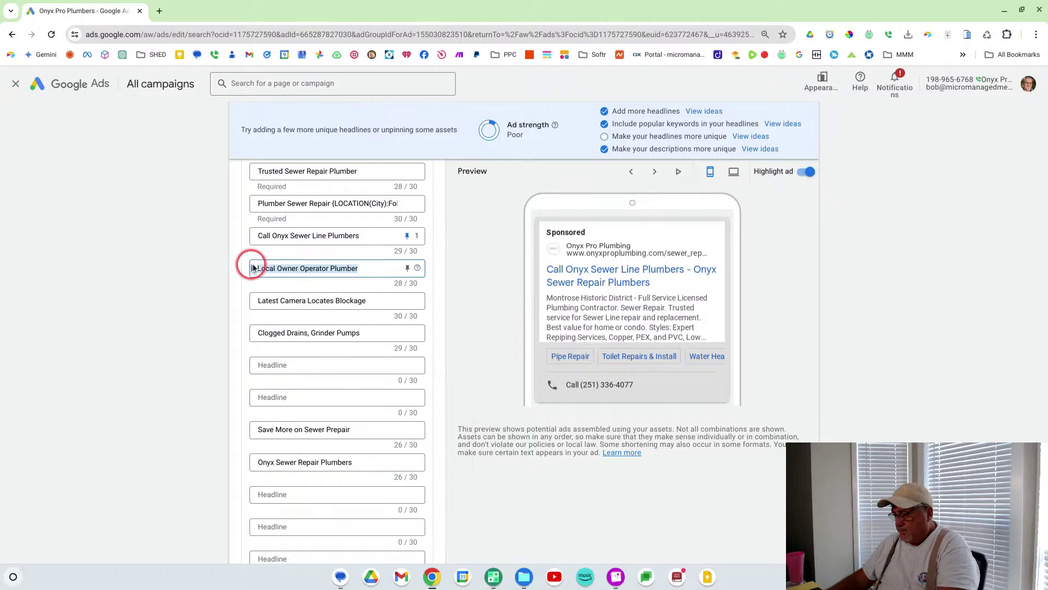
key("BackSpace")
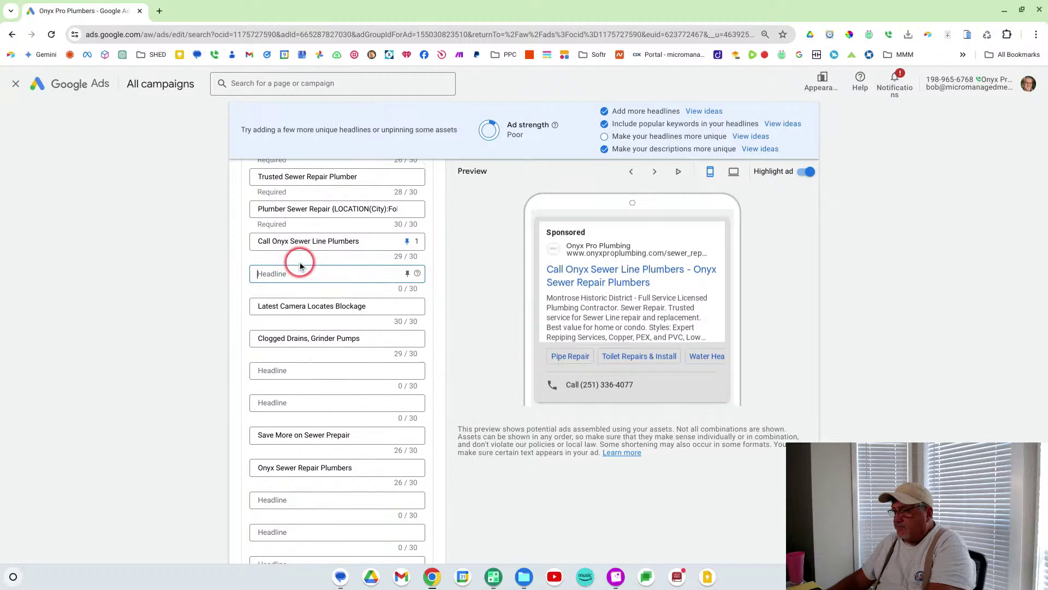
Step: Pin the "Sewer Repair {LOCATION(City)}" headline so that it shows only in position 2
scroll(300, 266, "up", 1)
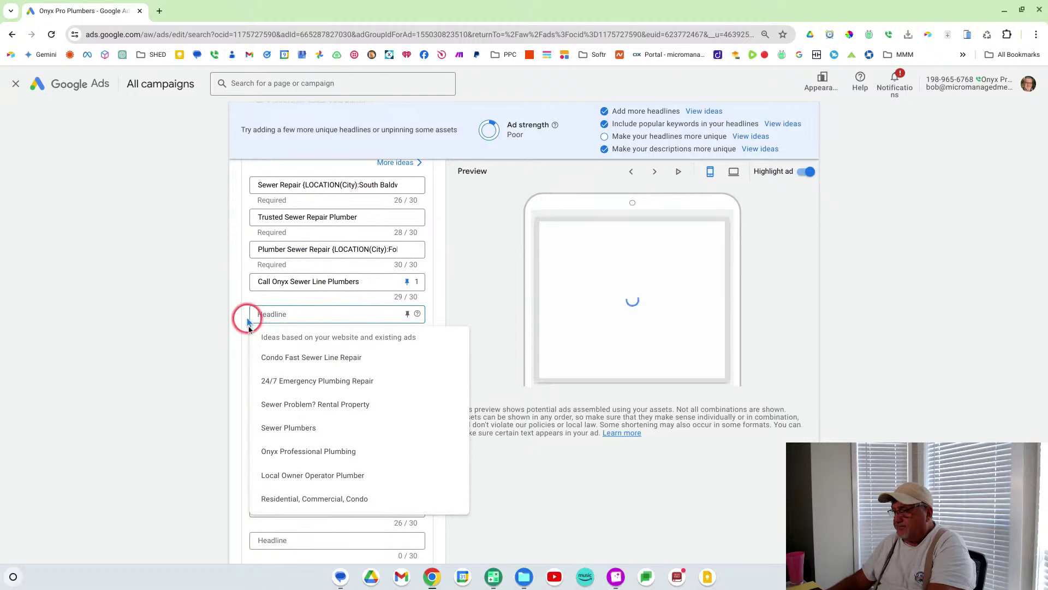
left_click(489, 306)
scroll(488, 308, "down", 1)
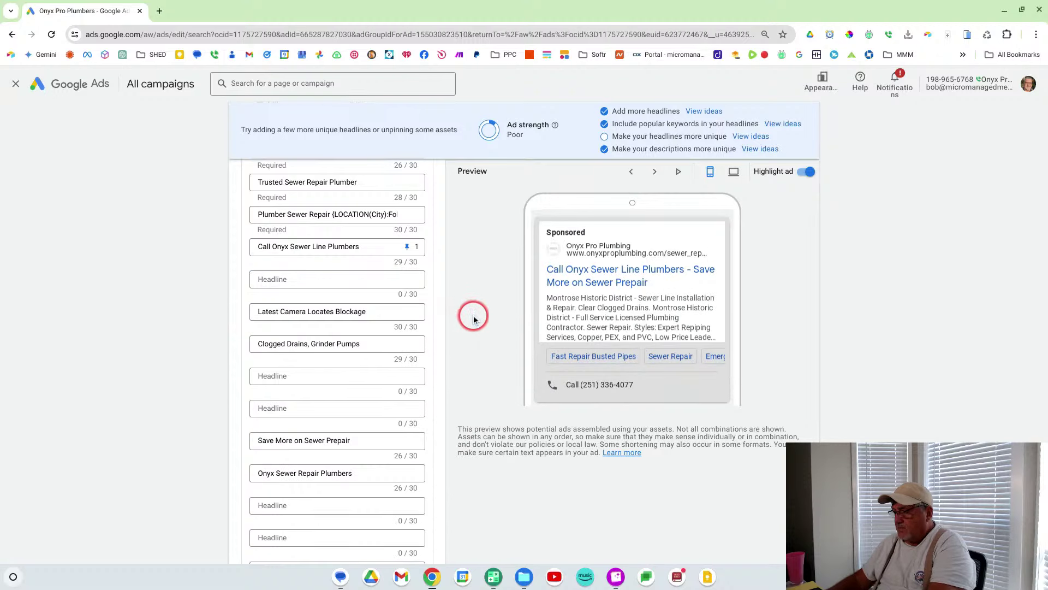
scroll(489, 316, "up", 1)
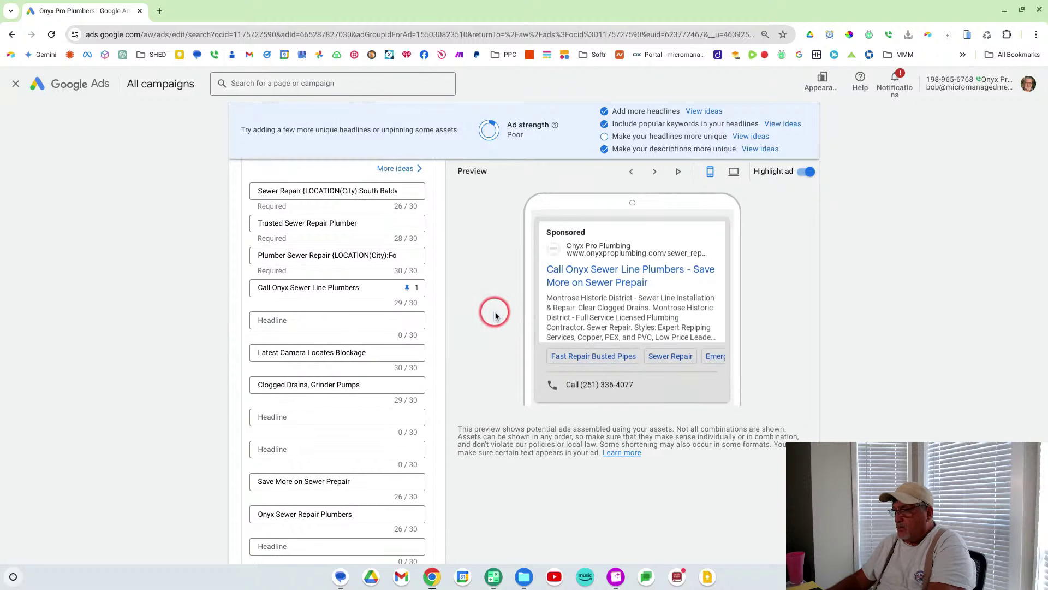
scroll(495, 316, "up", 1)
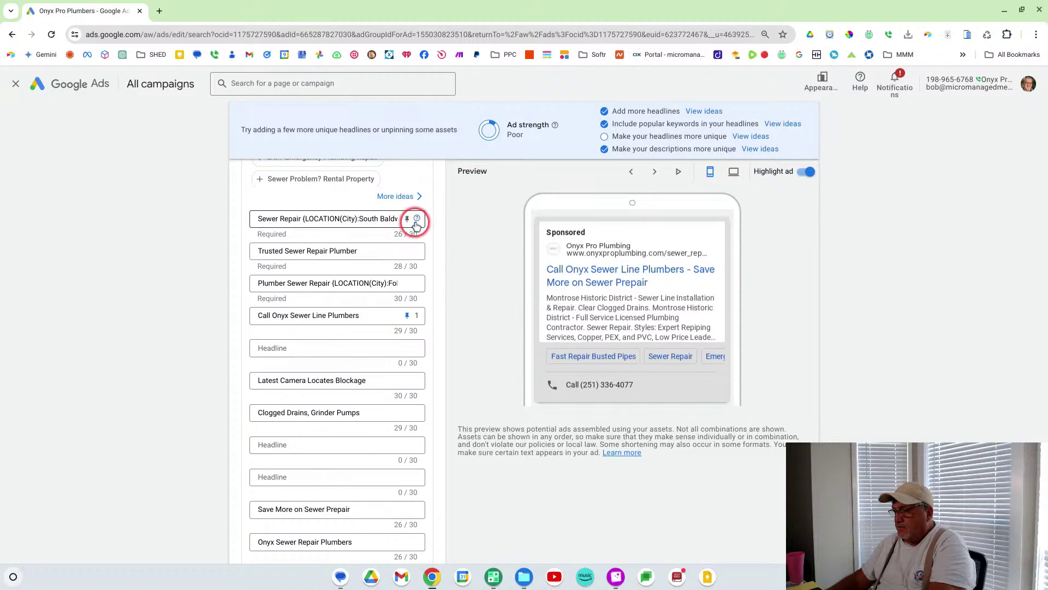
left_click(408, 220)
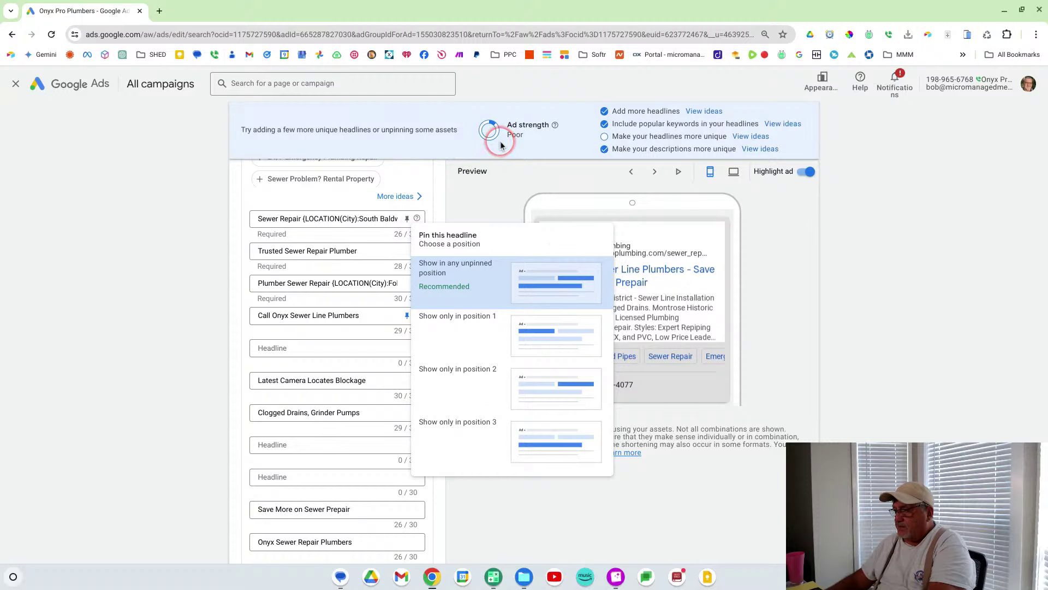
left_click(459, 384)
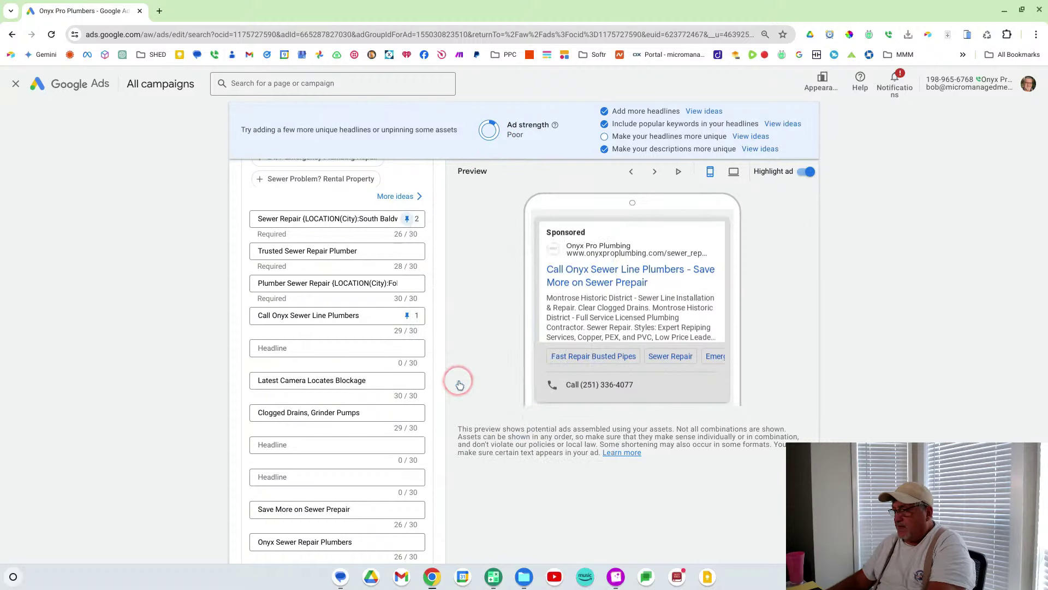
left_click(478, 301)
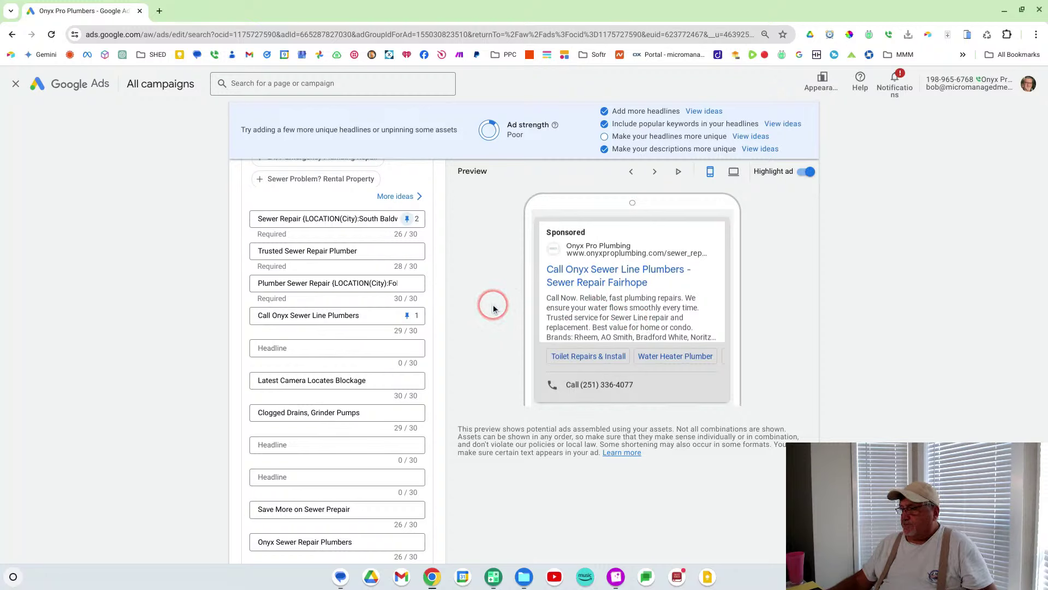
scroll(495, 319, "down", 1)
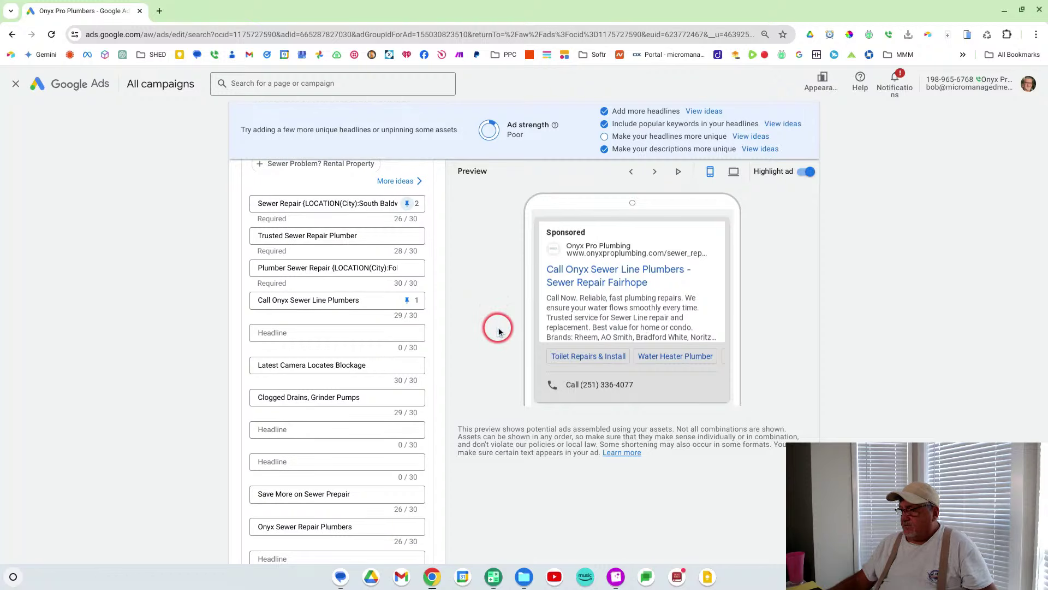
scroll(498, 330, "up", 1)
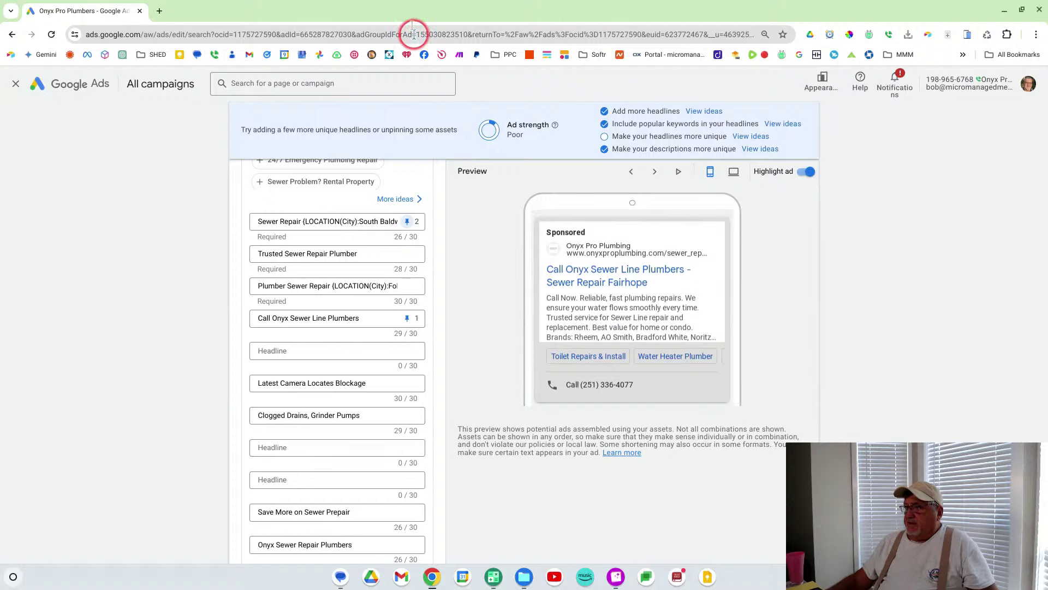
Step: Search Google for "gulf shore orange beach" in a new browser tab
left_click(159, 11)
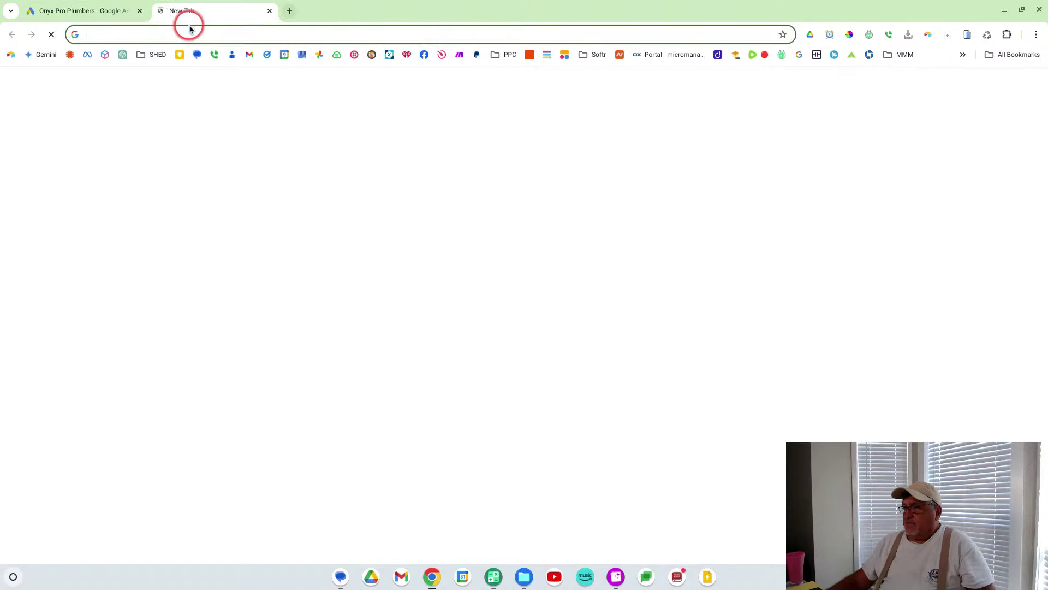
left_click(193, 33)
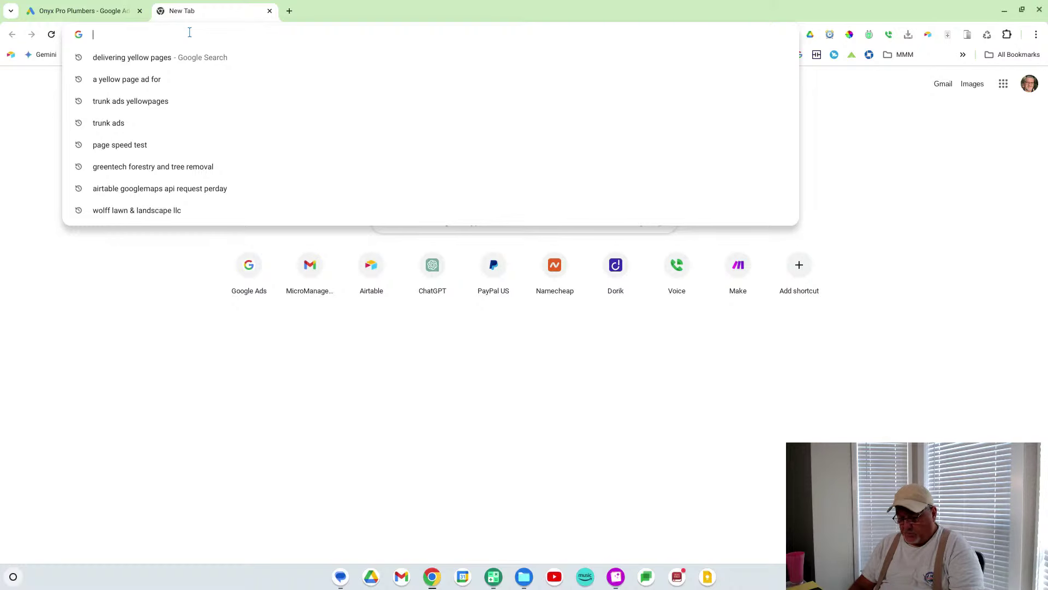
type("g")
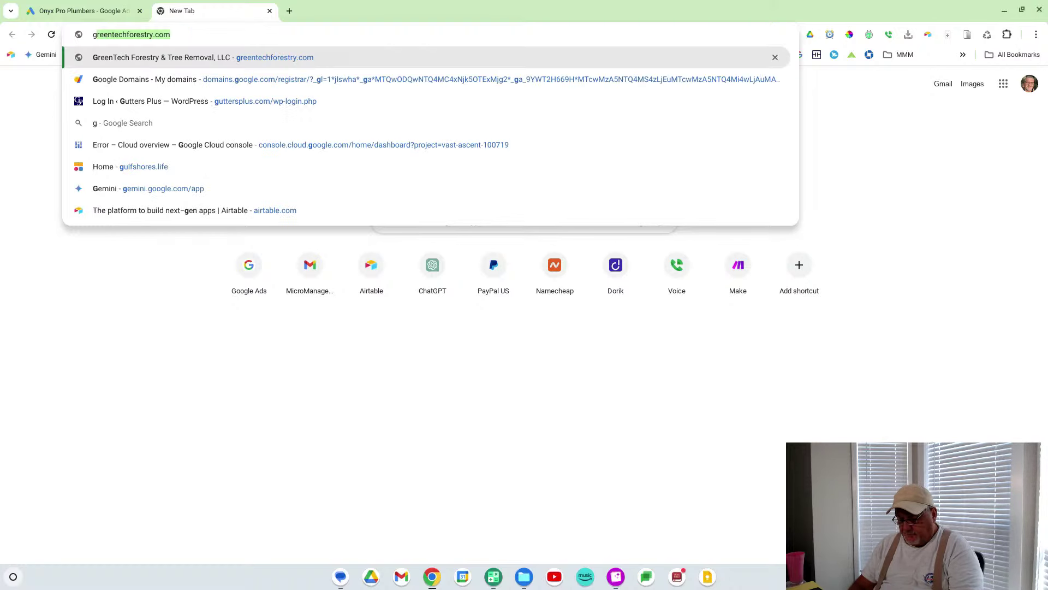
type("ul")
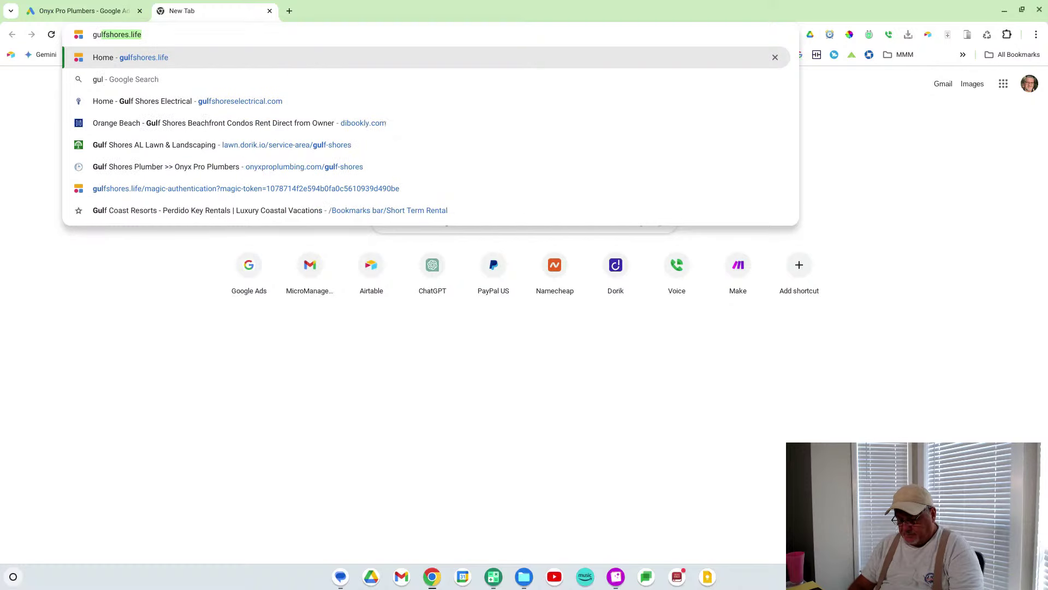
type("f sh")
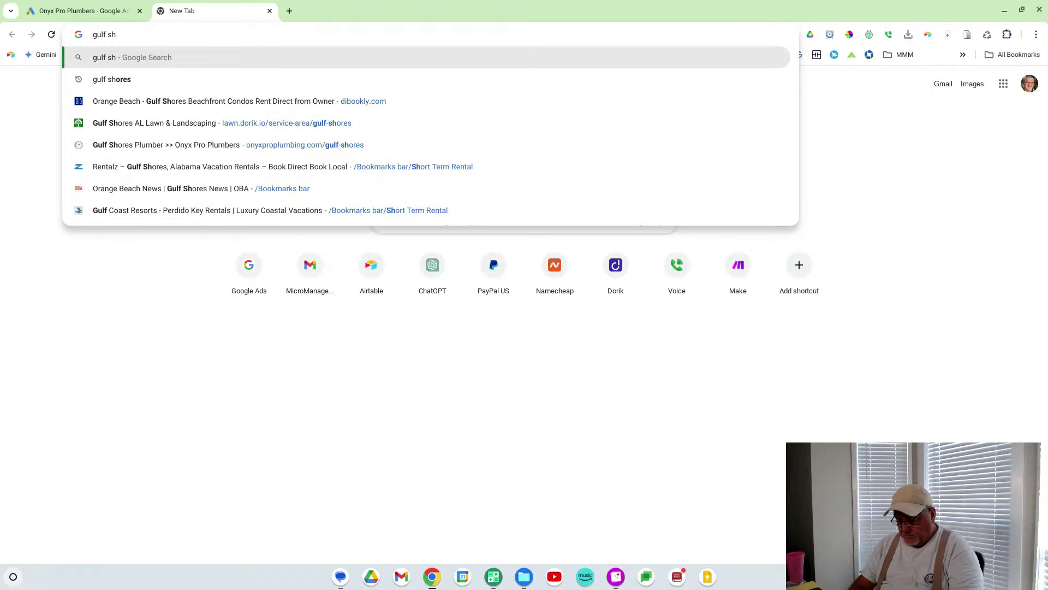
type("ore or")
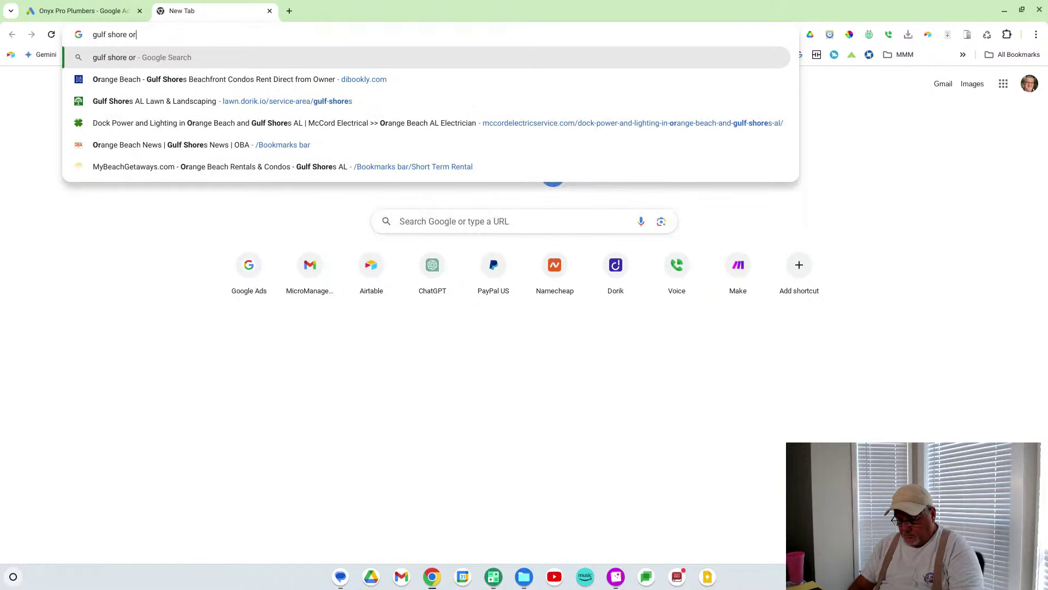
type("ang")
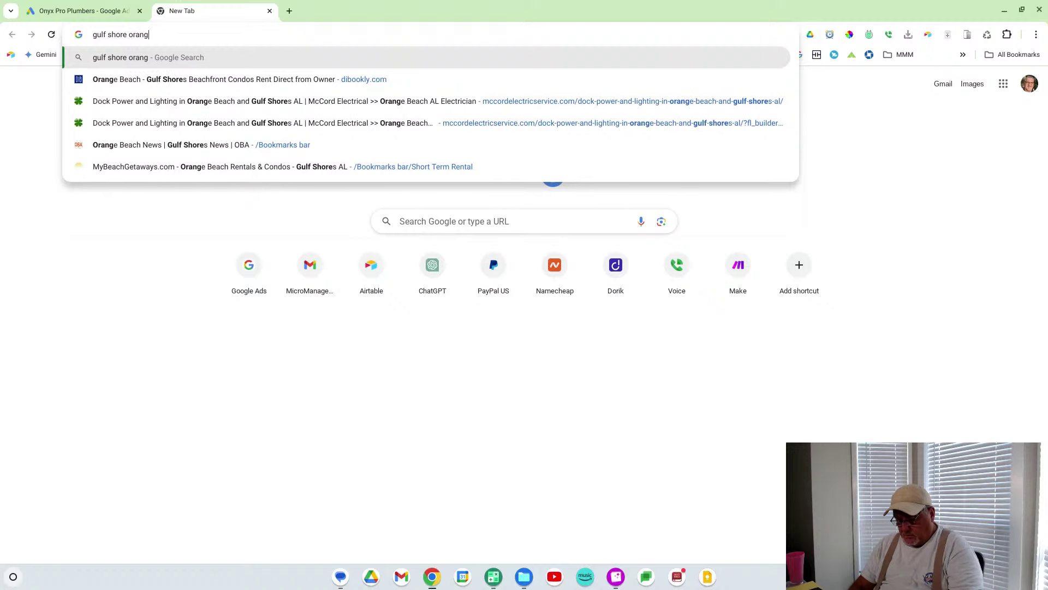
type("e beac")
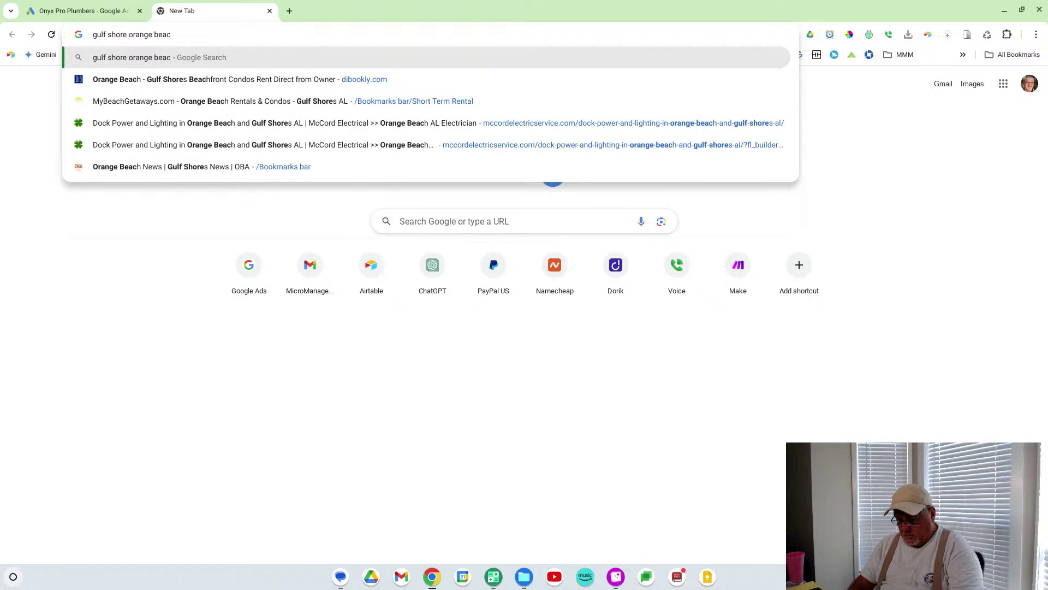
type("h")
key("Return")
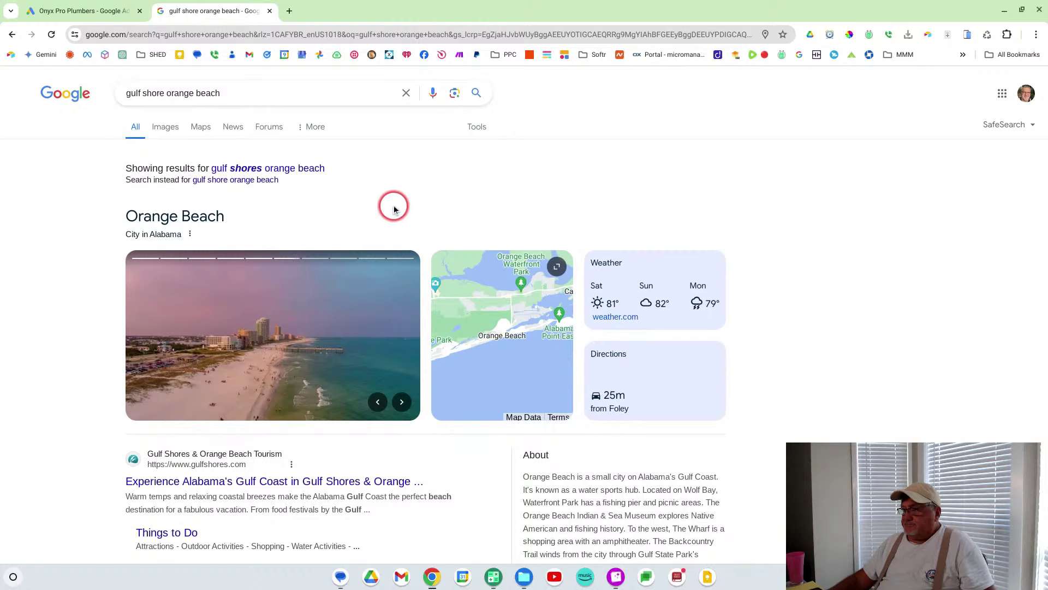
Step: Look through the search results down to the Things to do section and return to the start of the page
scroll(405, 208, "down", 1)
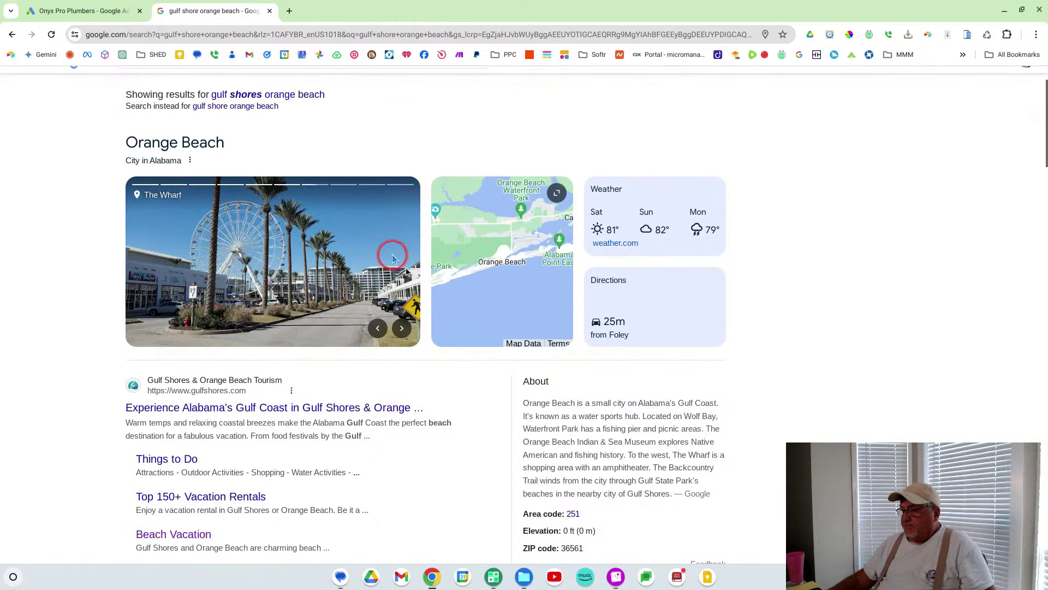
scroll(505, 295, "down", 2)
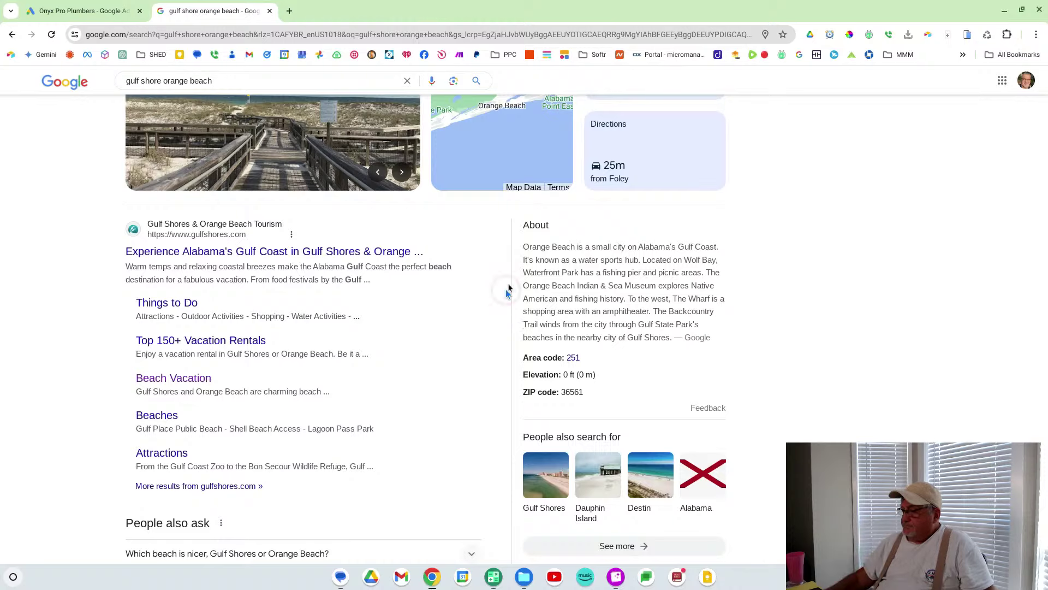
scroll(528, 279, "down", 1)
scroll(491, 317, "down", 5)
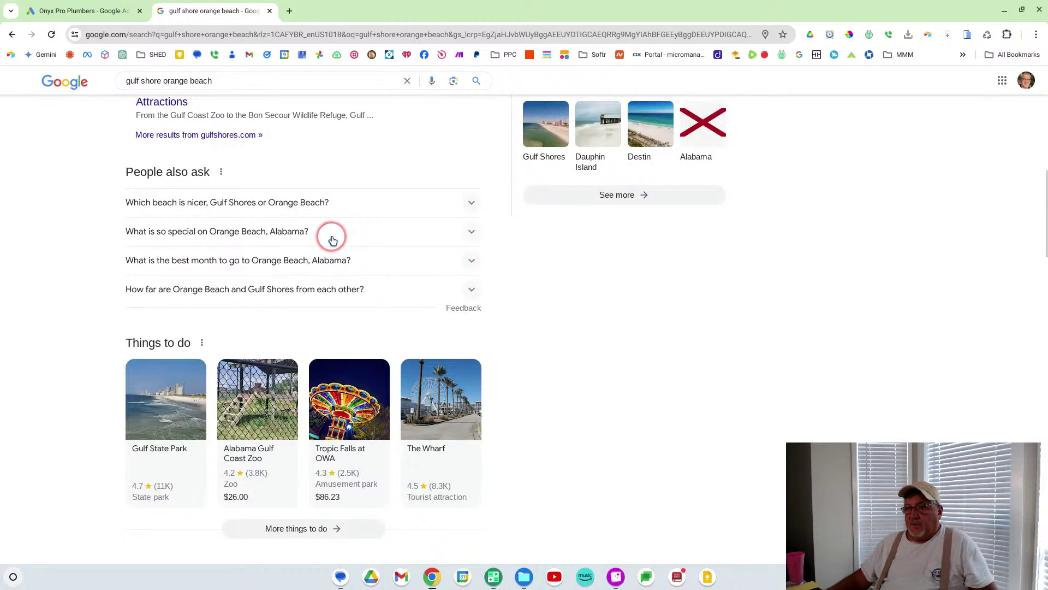
scroll(306, 229, "up", 10)
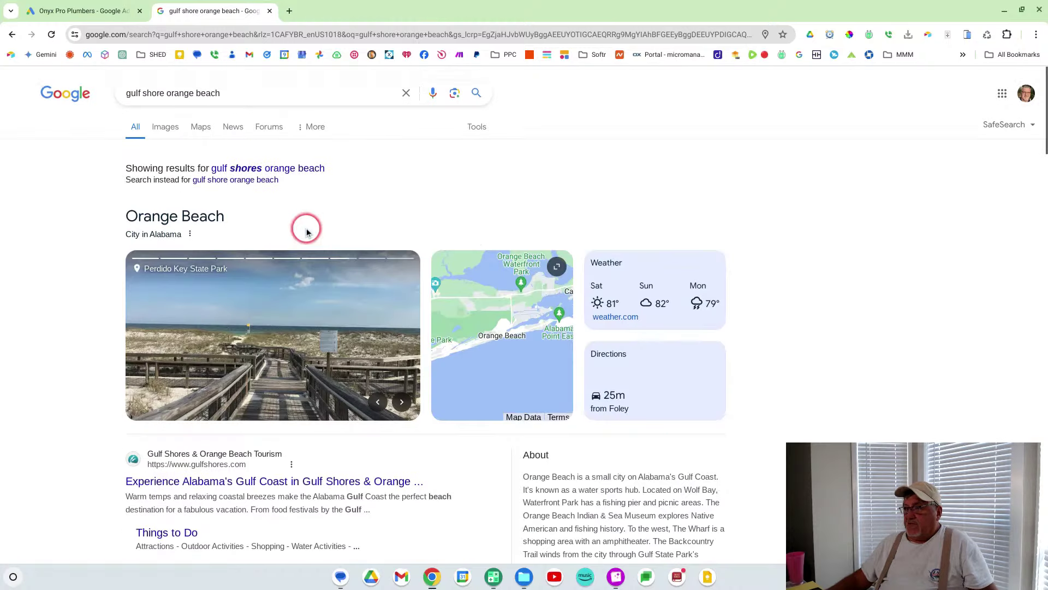
left_click(350, 180)
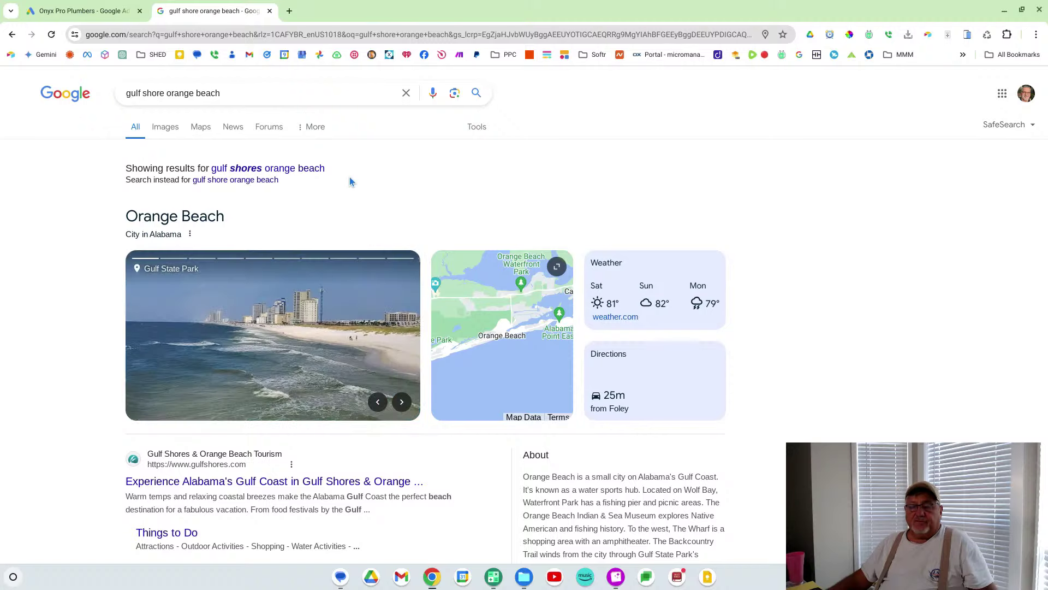
left_click(356, 174)
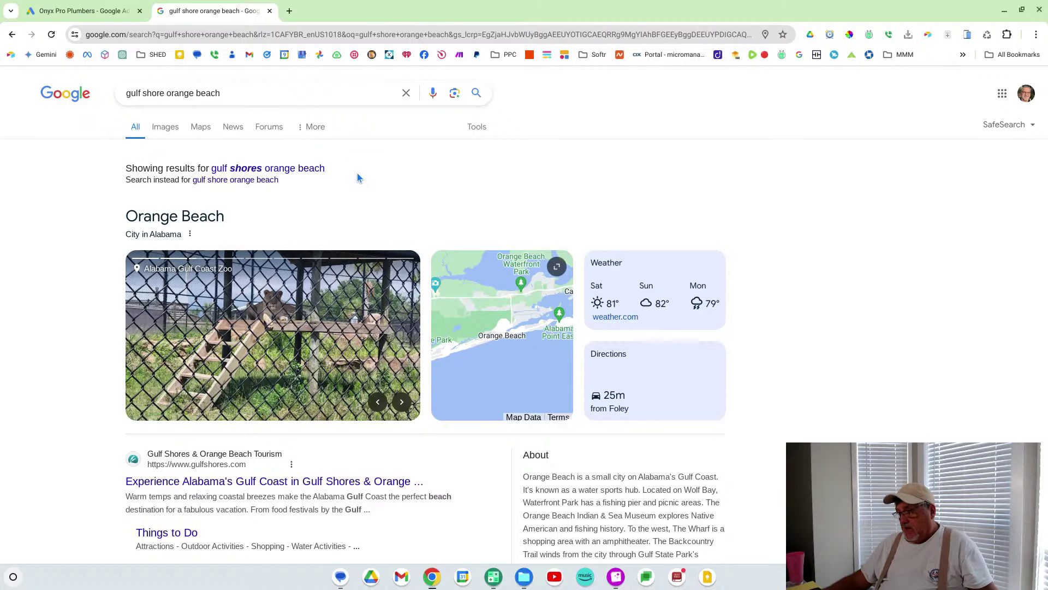
left_click(352, 175)
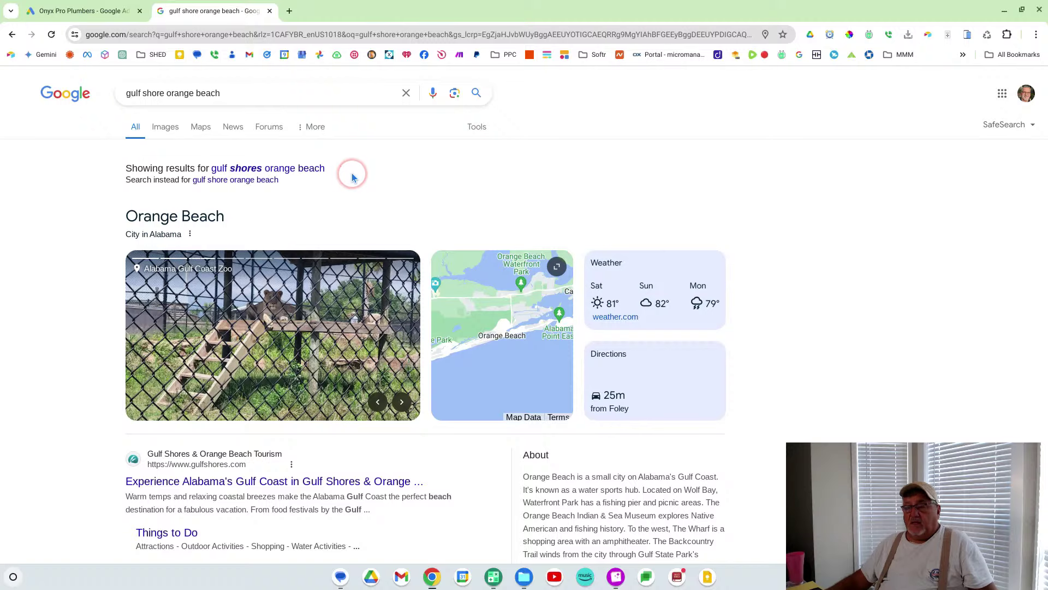
left_click(351, 171)
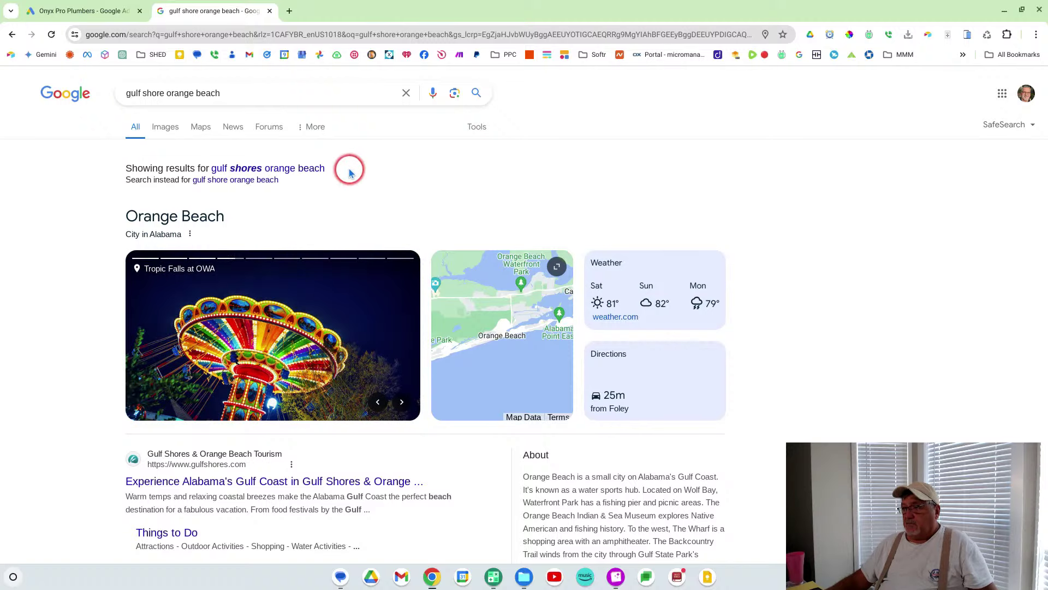
left_click(355, 162)
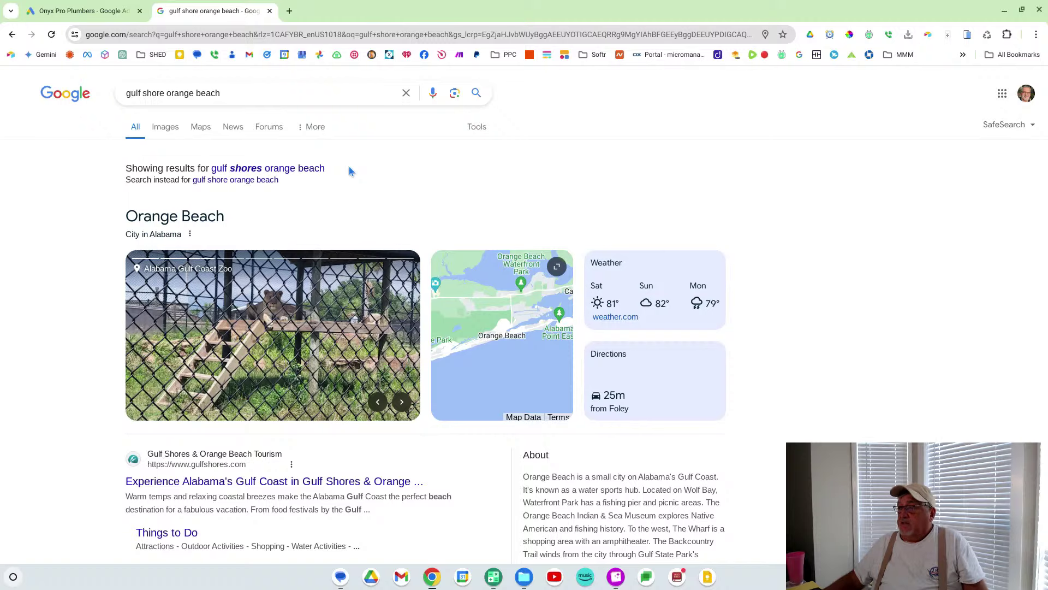
left_click(349, 168)
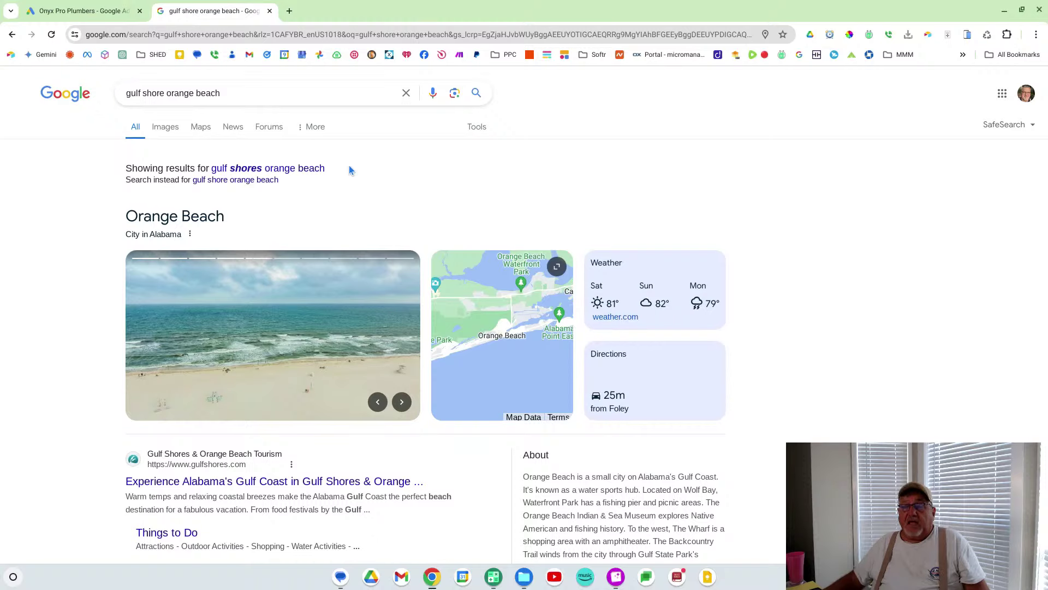
left_click(348, 165)
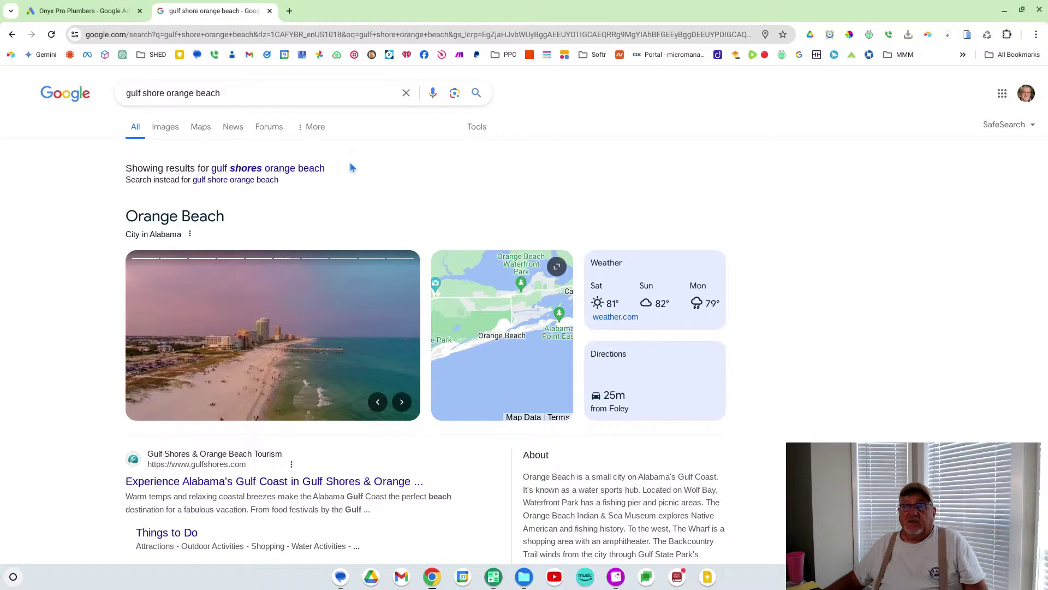
left_click(351, 163)
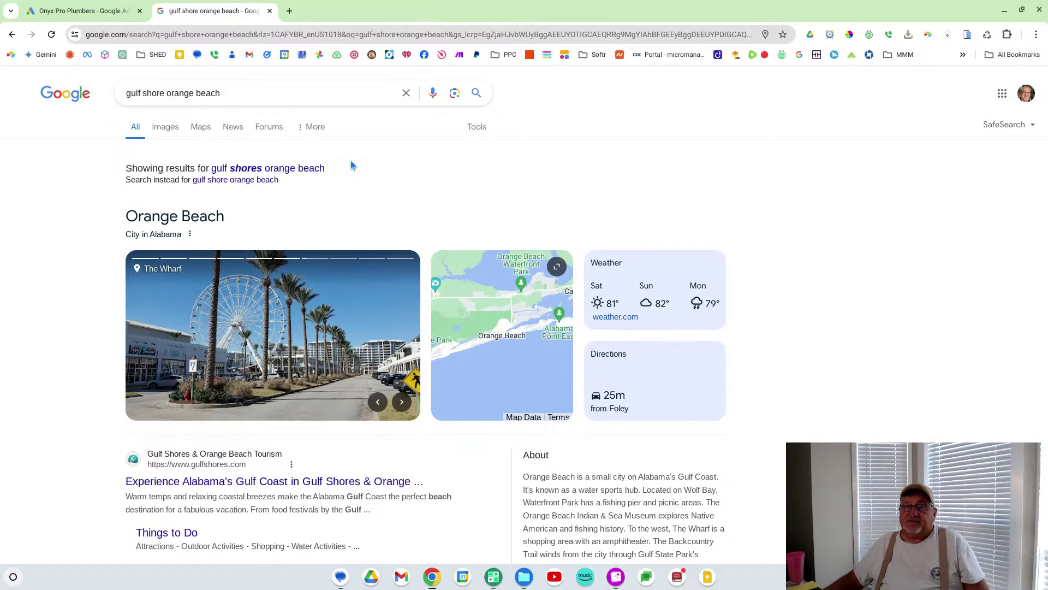
left_click(506, 209)
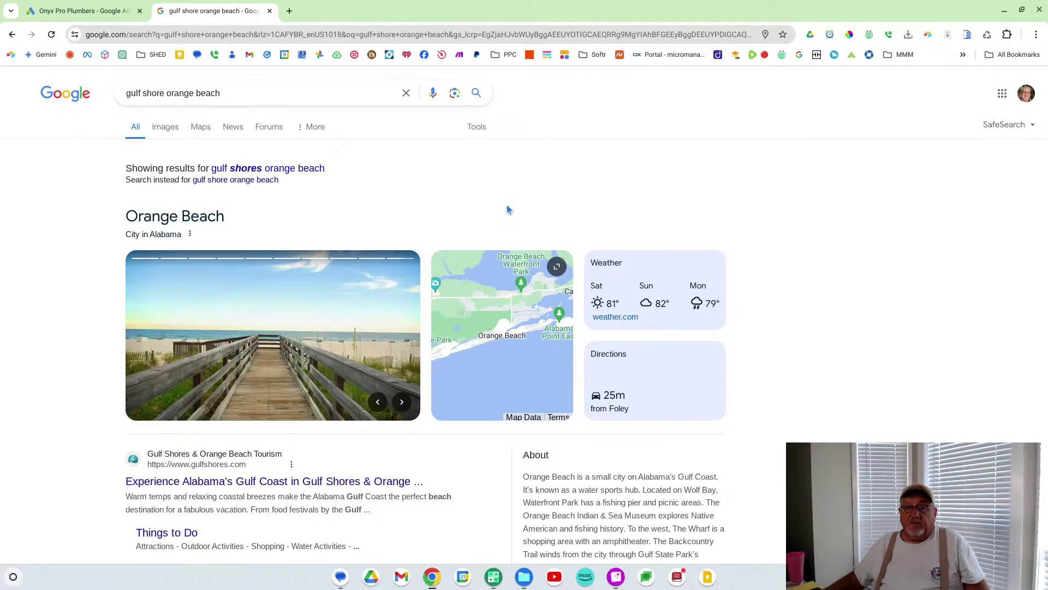
left_click(513, 198)
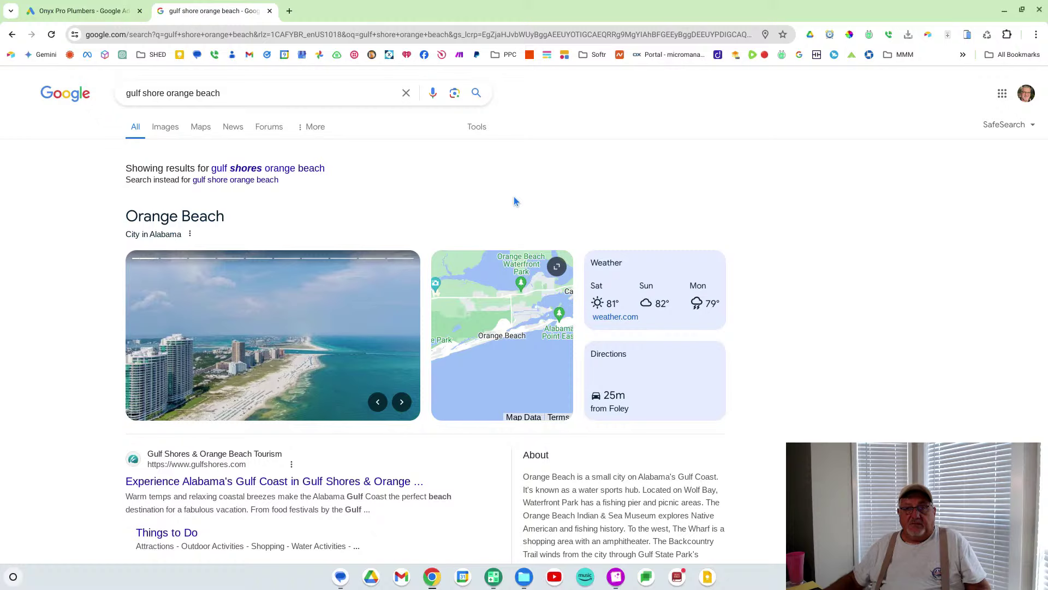
left_click(507, 195)
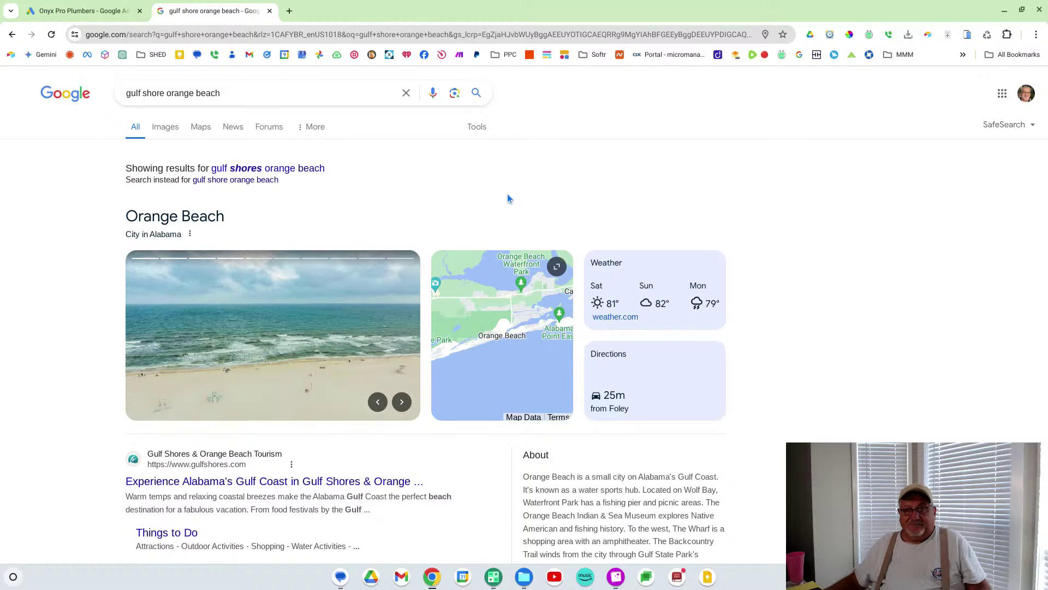
left_click(546, 197)
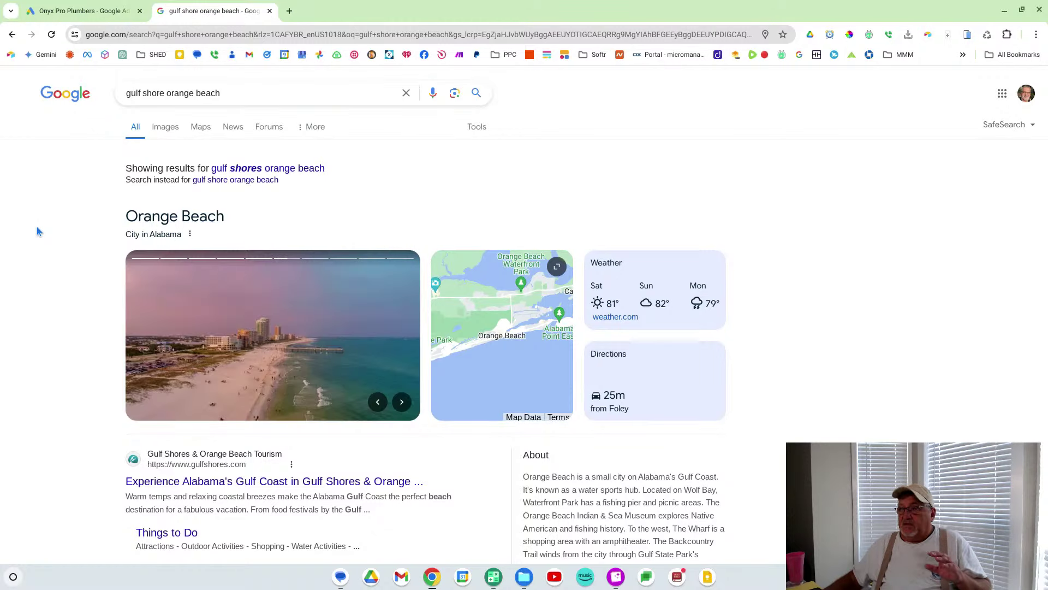
left_click(249, 99)
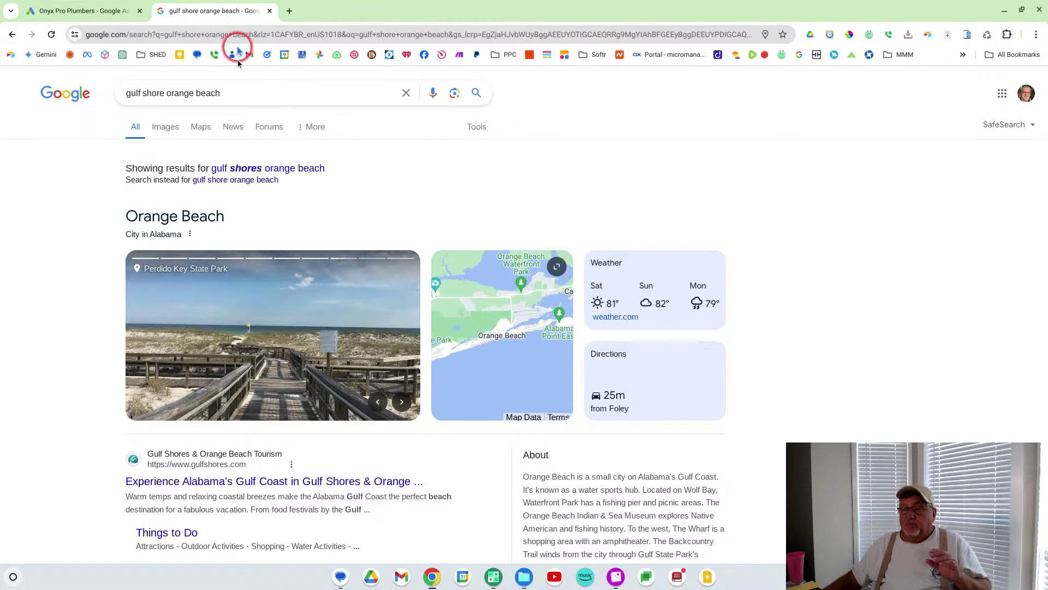
left_click(230, 136)
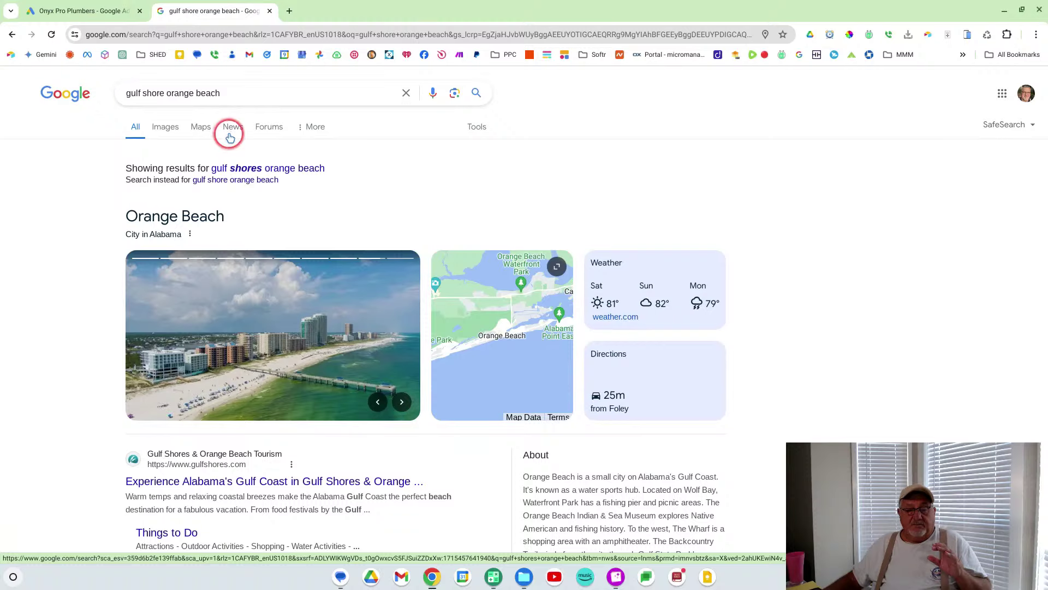